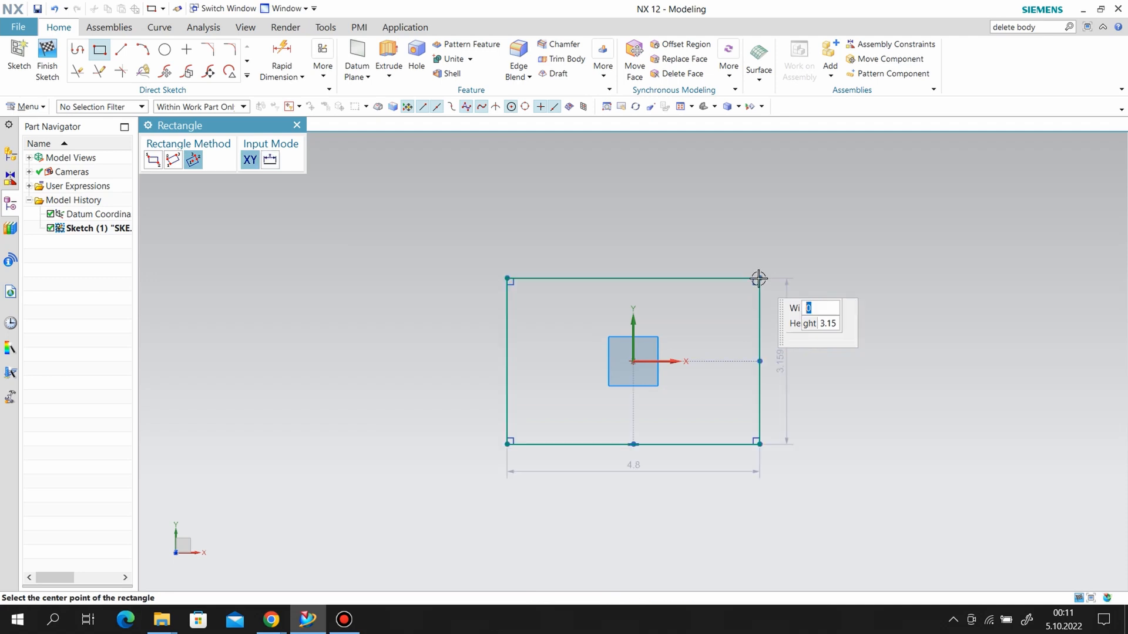
Dimension the rectangle's upper edge and set its width to 12 in.
{"action": "left_click", "coordinate": [282, 58]}
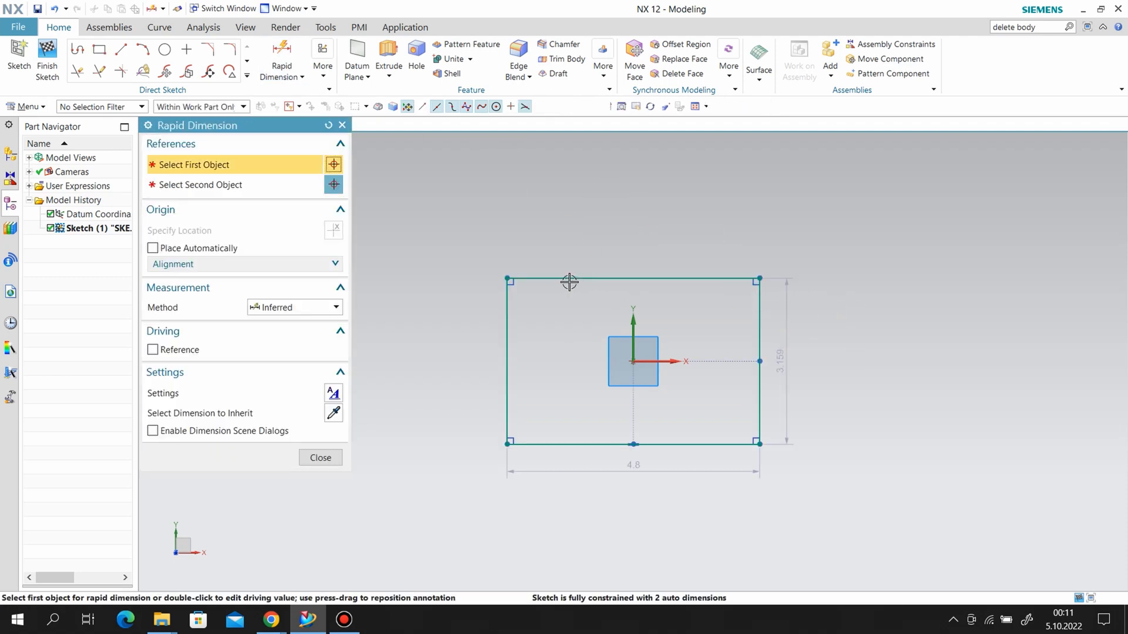
{"action": "left_click", "coordinate": [616, 279]}
{"action": "left_click", "coordinate": [608, 243]}
{"action": "type", "text": "12"}
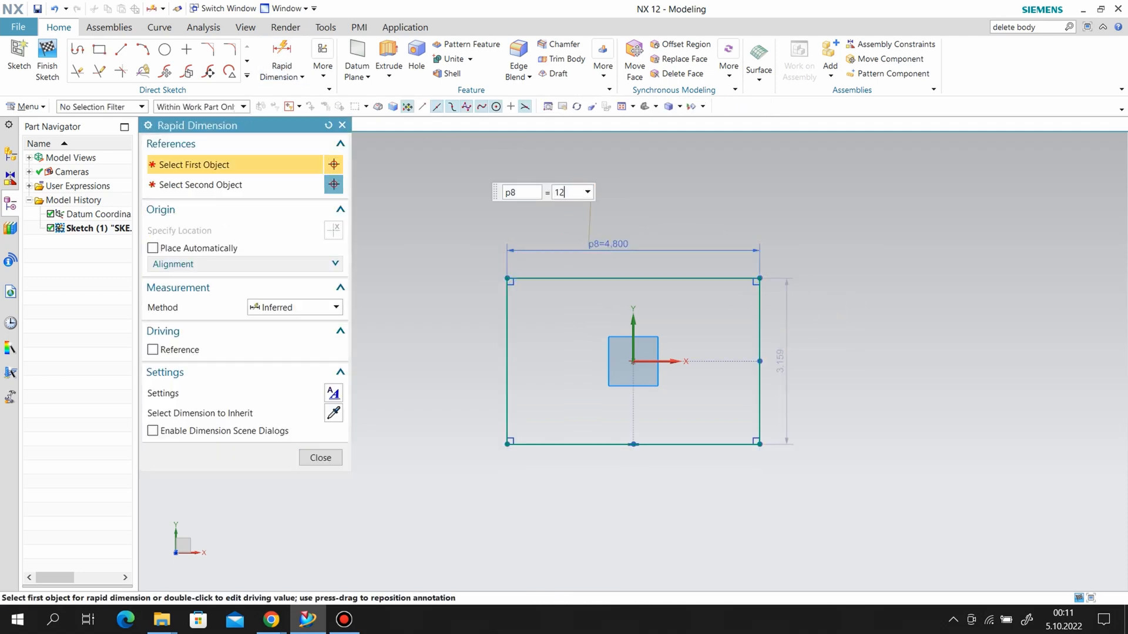
{"action": "key", "text": "Return"}
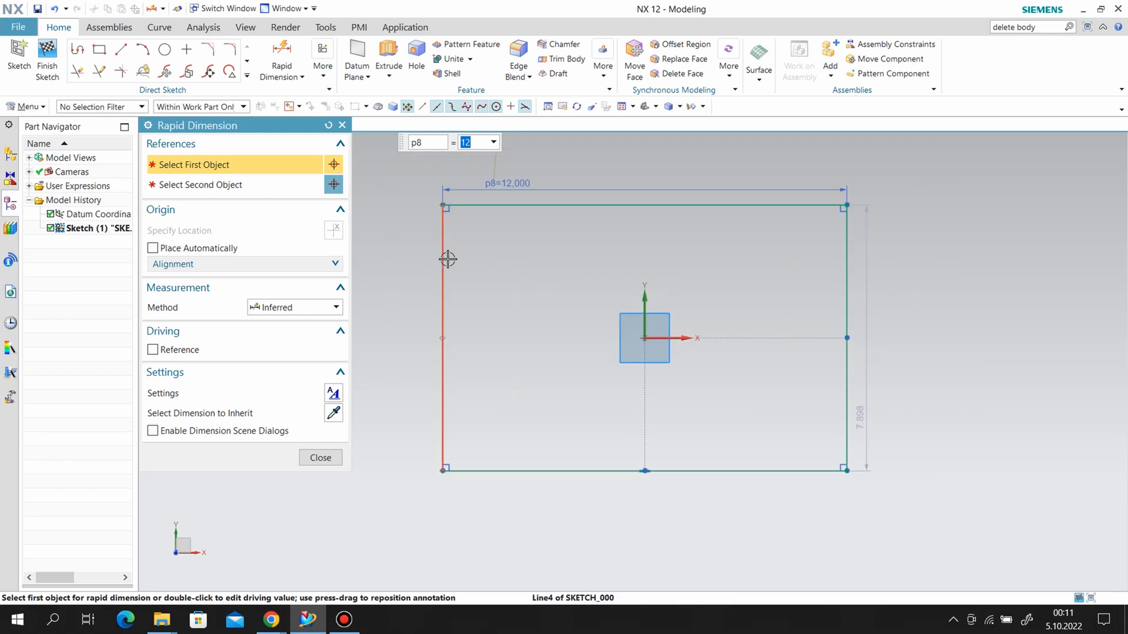
Dimension the rectangle's vertical side at 12 in and finish the sketch.
{"action": "left_click", "coordinate": [444, 259]}
{"action": "left_click", "coordinate": [396, 297]}
{"action": "type", "text": "12"}
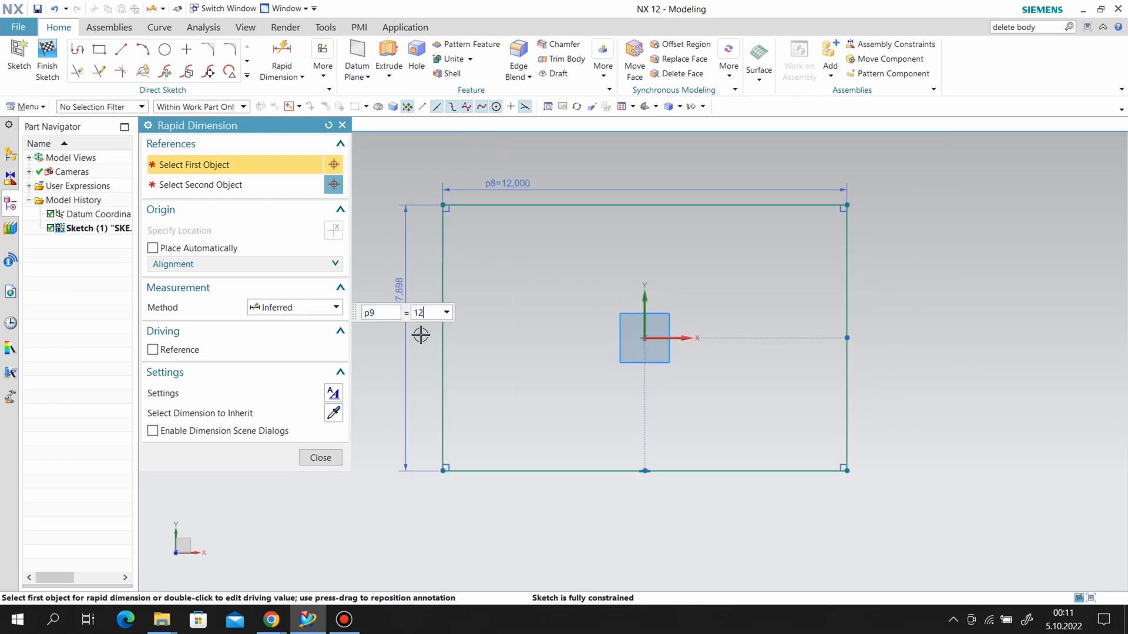
{"action": "key", "text": "Return"}
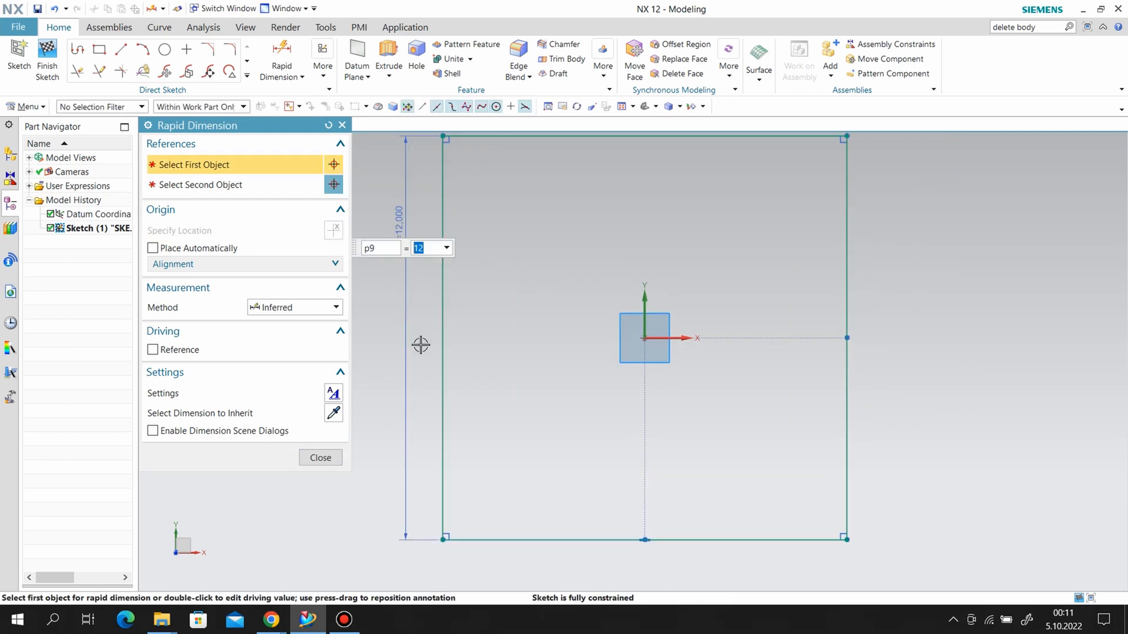
{"action": "left_click", "coordinate": [320, 458]}
{"action": "left_click", "coordinate": [53, 70]}
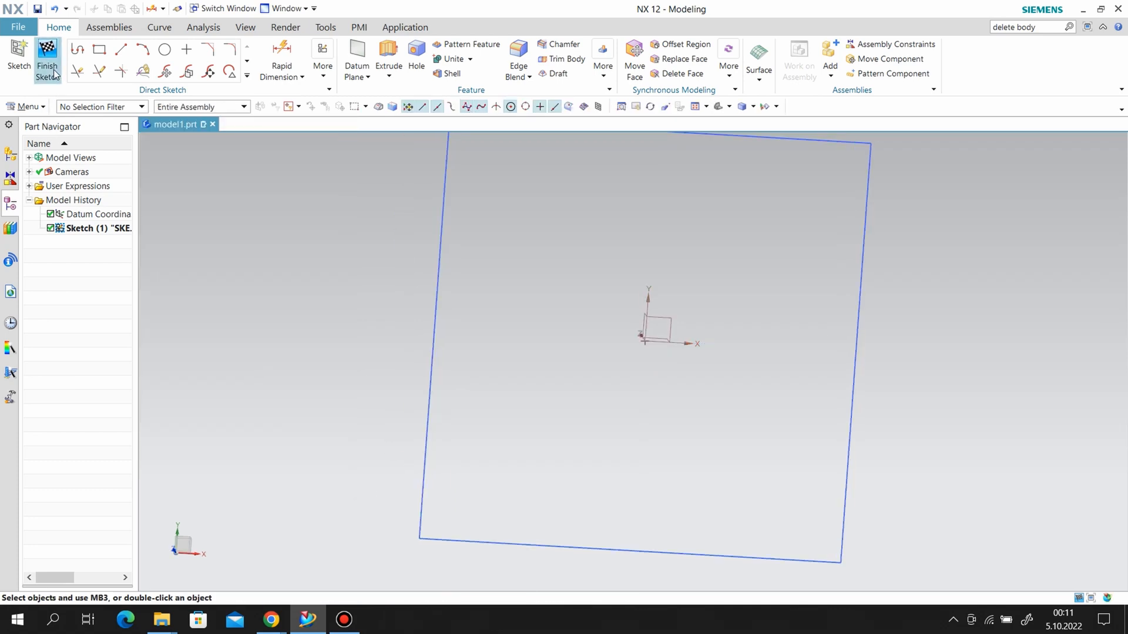
Set up an extrusion of the square sketch to an end distance of 12 in with a 5° draft from the start limit.
{"action": "left_click", "coordinate": [170, 54]}
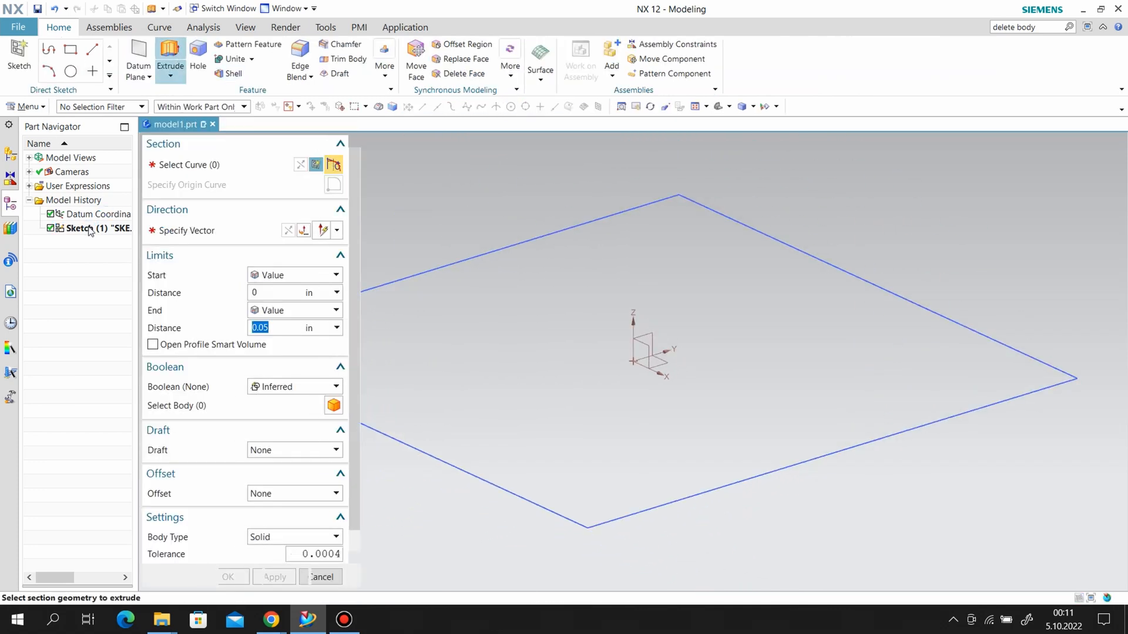
{"action": "left_click", "coordinate": [91, 229]}
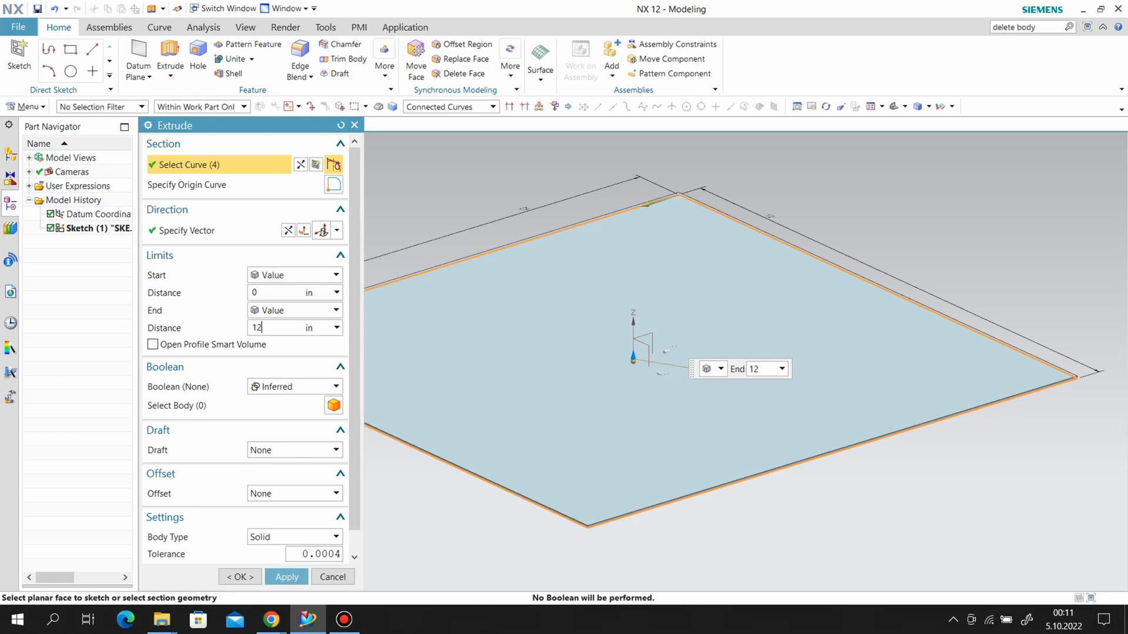
{"action": "key", "text": "Return"}
{"action": "left_click", "coordinate": [277, 449]}
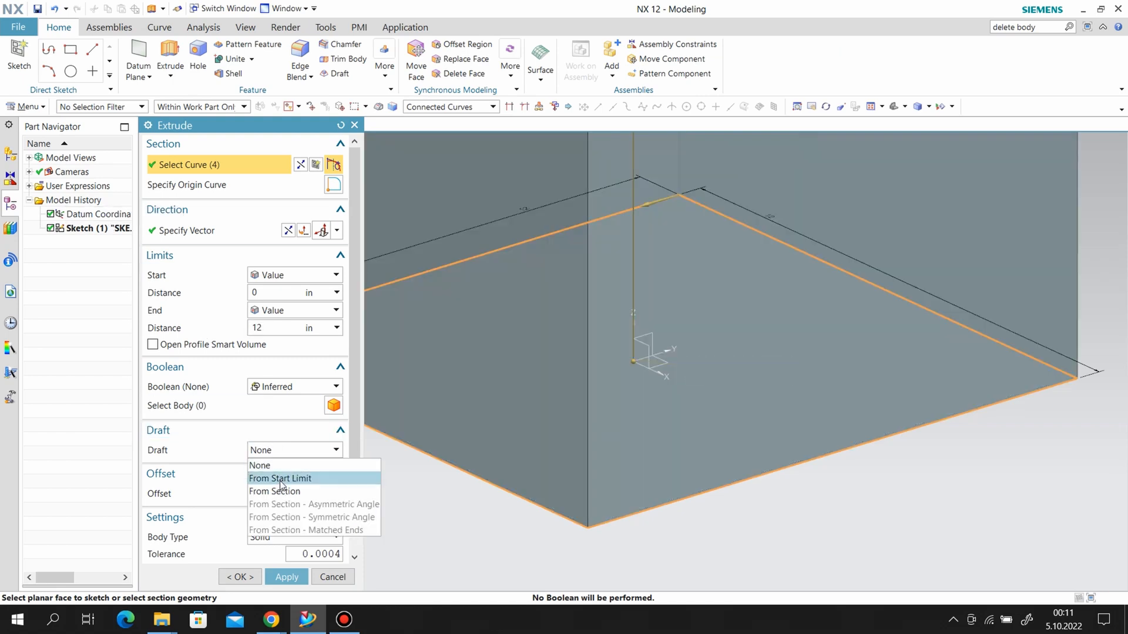
{"action": "left_click", "coordinate": [281, 479]}
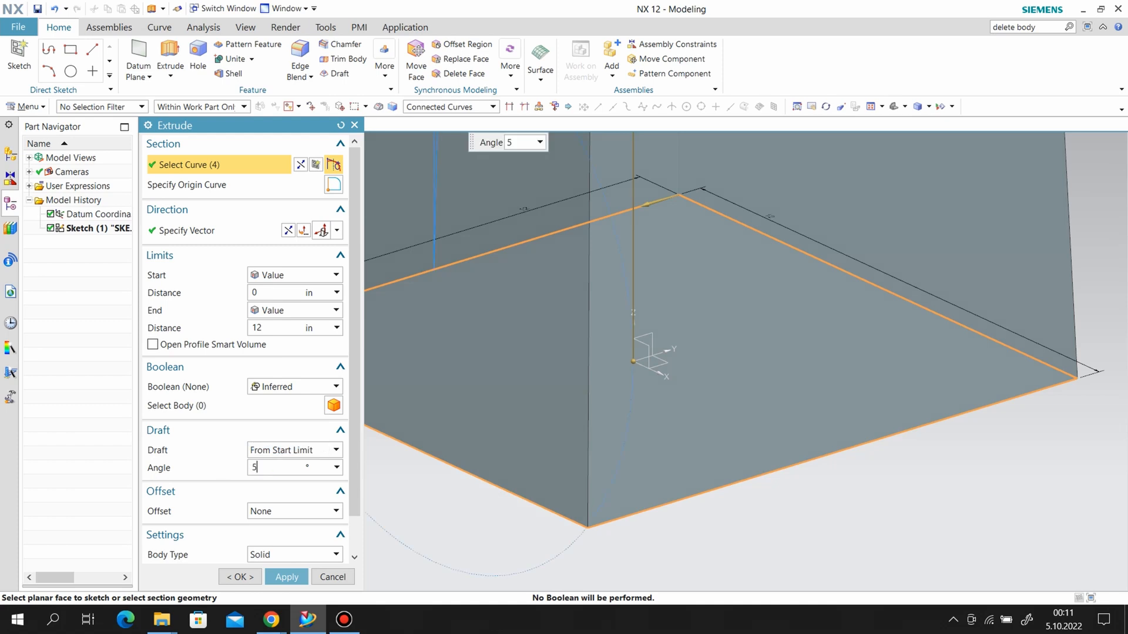
{"action": "type", "text": "5"}
Reverse the extrusion to run downward, set its Boolean to None, and create the tapered body.
{"action": "left_click", "coordinate": [303, 230]}
{"action": "left_click", "coordinate": [295, 385]}
{"action": "left_click", "coordinate": [276, 410]}
{"action": "scroll", "coordinate": [753, 259], "scroll_direction": "down", "scroll_amount": 5}
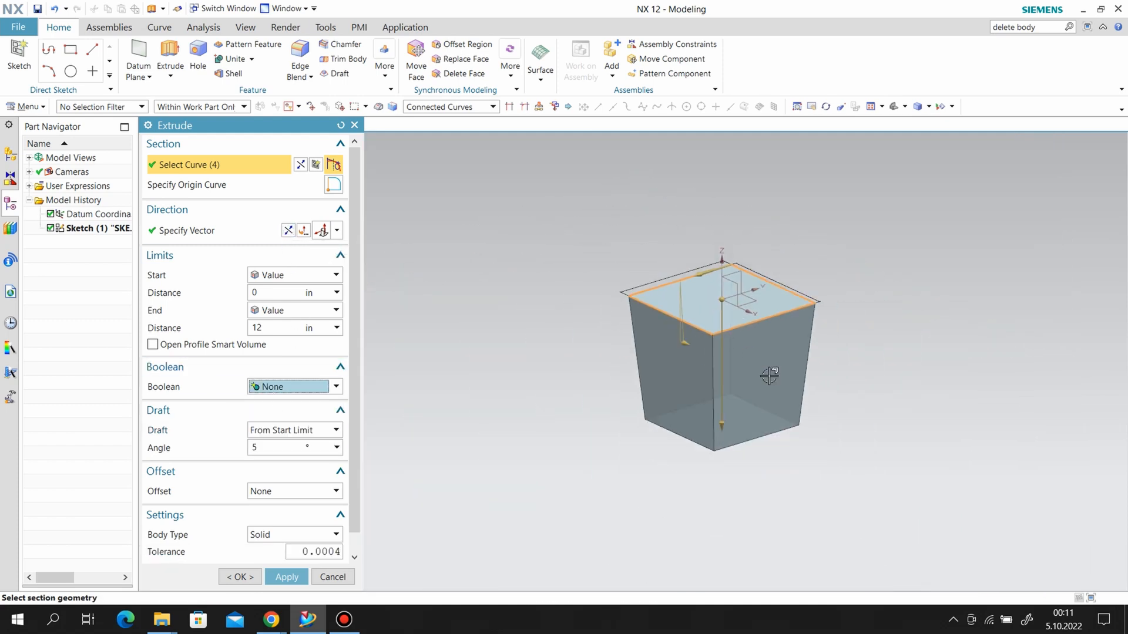
{"action": "scroll", "coordinate": [769, 376], "scroll_direction": "up", "scroll_amount": 3}
{"action": "left_click", "coordinate": [286, 577]}
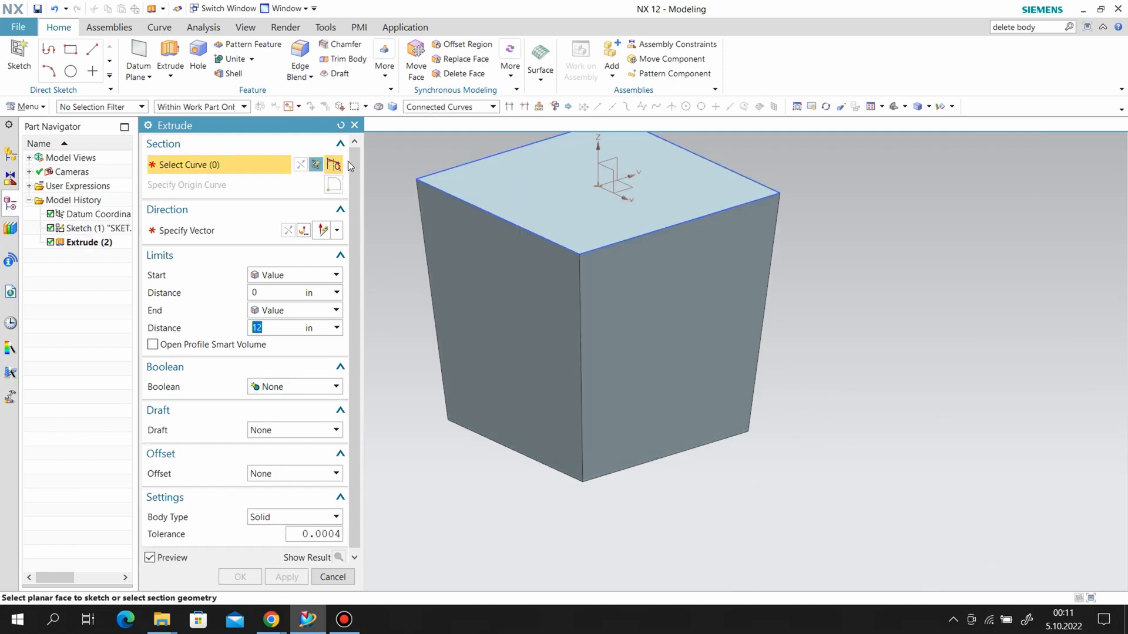
Close the Extrude dialog and hide the square base sketch.
{"action": "left_click", "coordinate": [355, 125]}
{"action": "right_click", "coordinate": [450, 188]}
{"action": "left_click", "coordinate": [488, 222]}
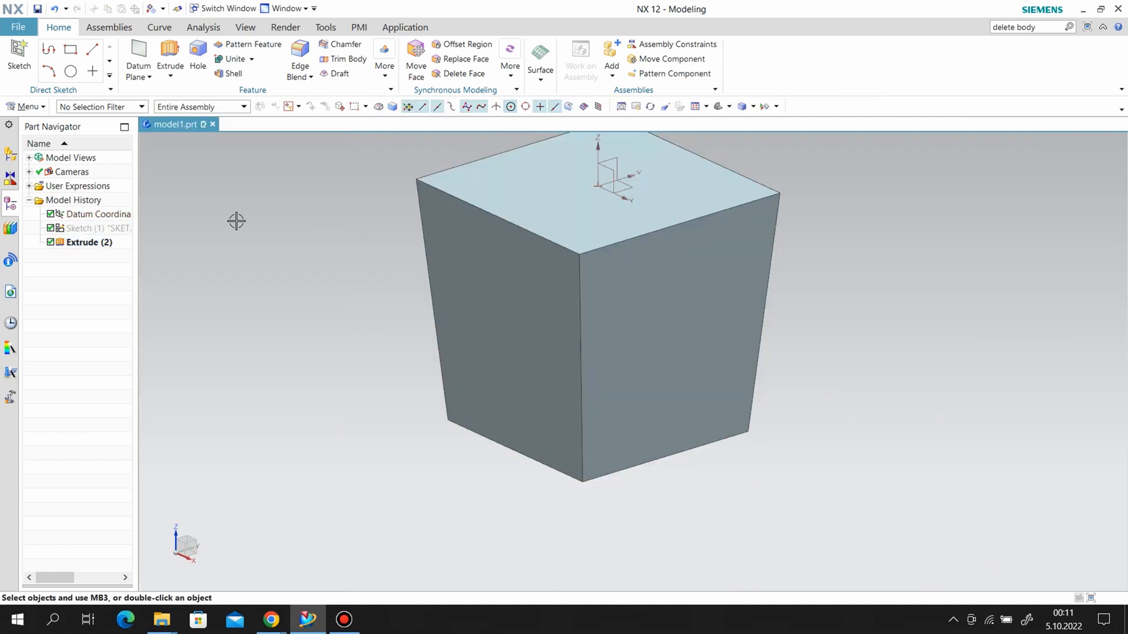
Shell the tapered body to a 0.125 in wall thickness, removing its top face.
{"action": "left_click", "coordinate": [229, 73]}
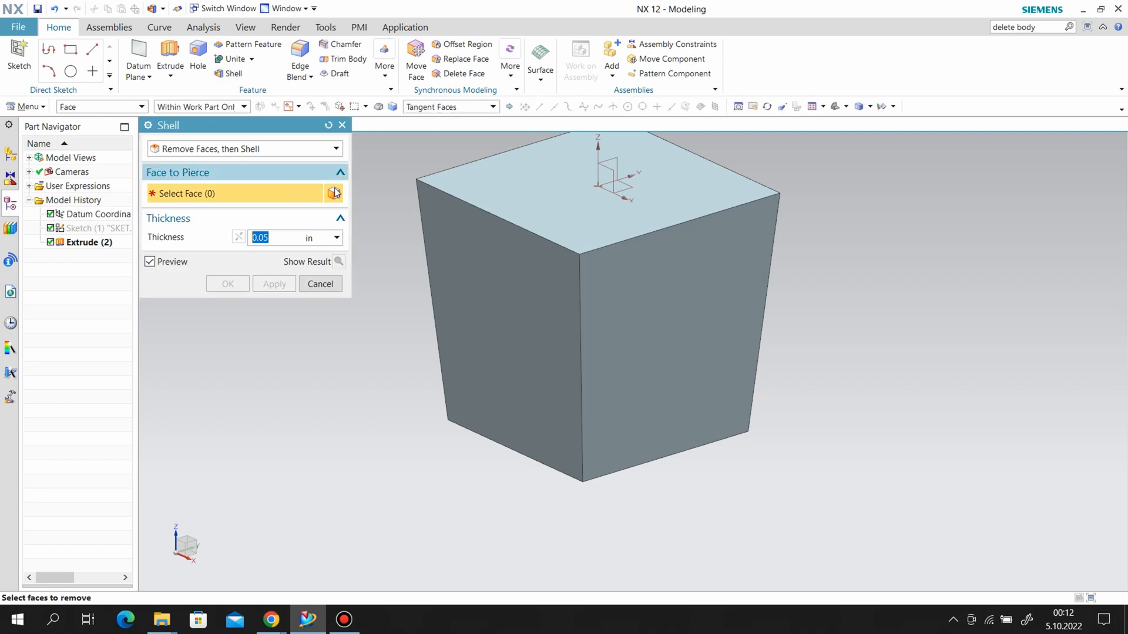
{"action": "left_click", "coordinate": [517, 177]}
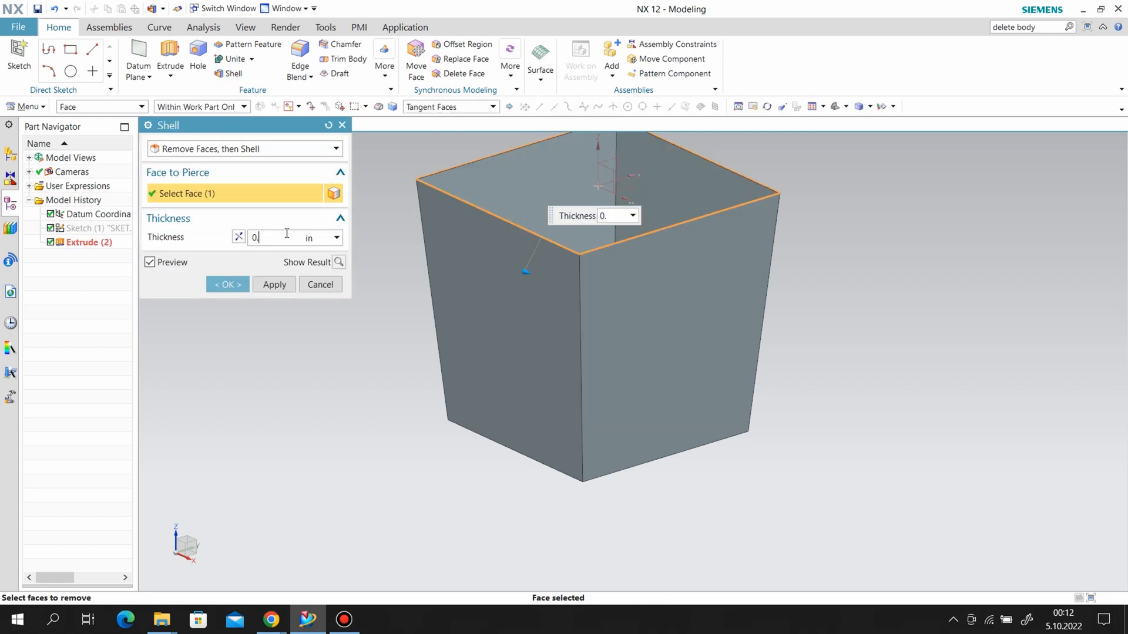
{"action": "double_click", "coordinate": [287, 235]}
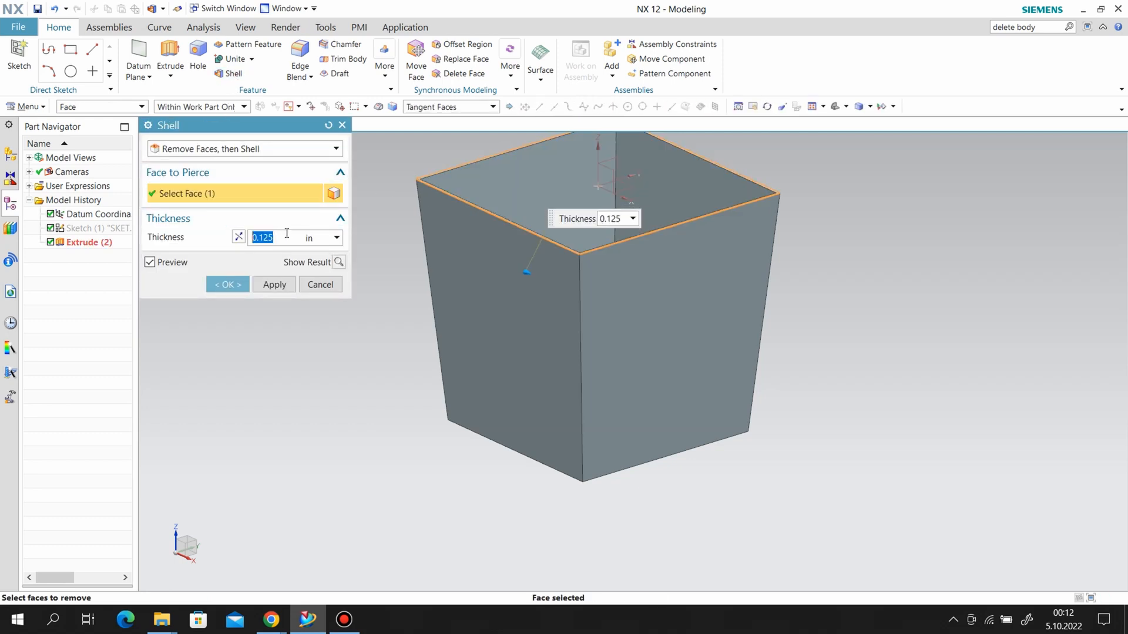
{"action": "left_click", "coordinate": [228, 285]}
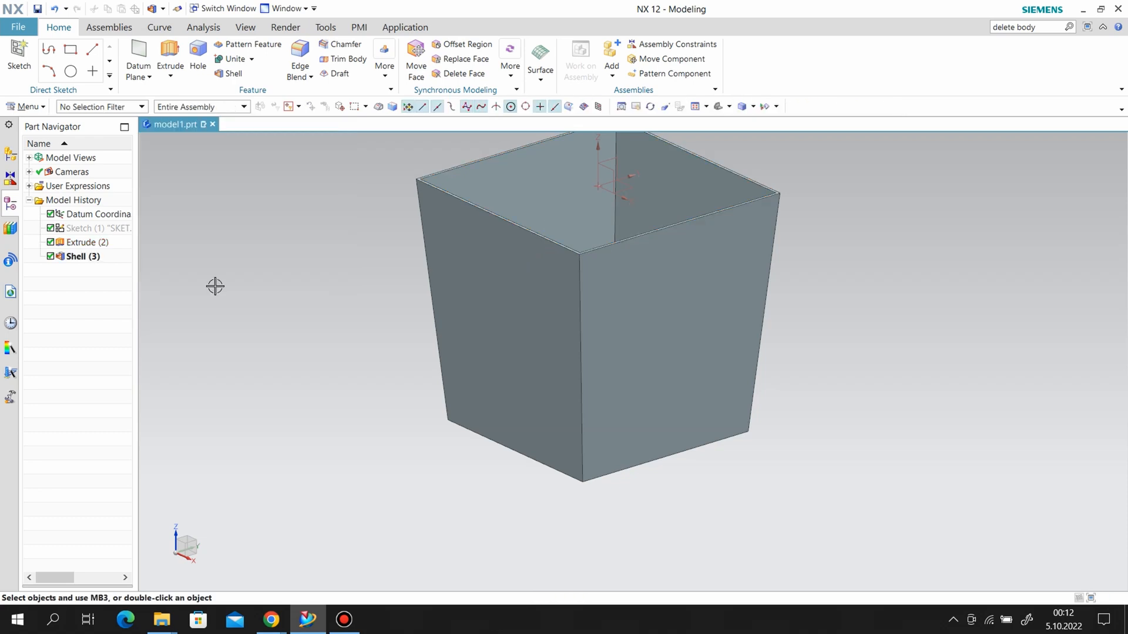
Create a new sketch on the vertical YZ plane through the part origin.
{"action": "left_click", "coordinate": [33, 67]}
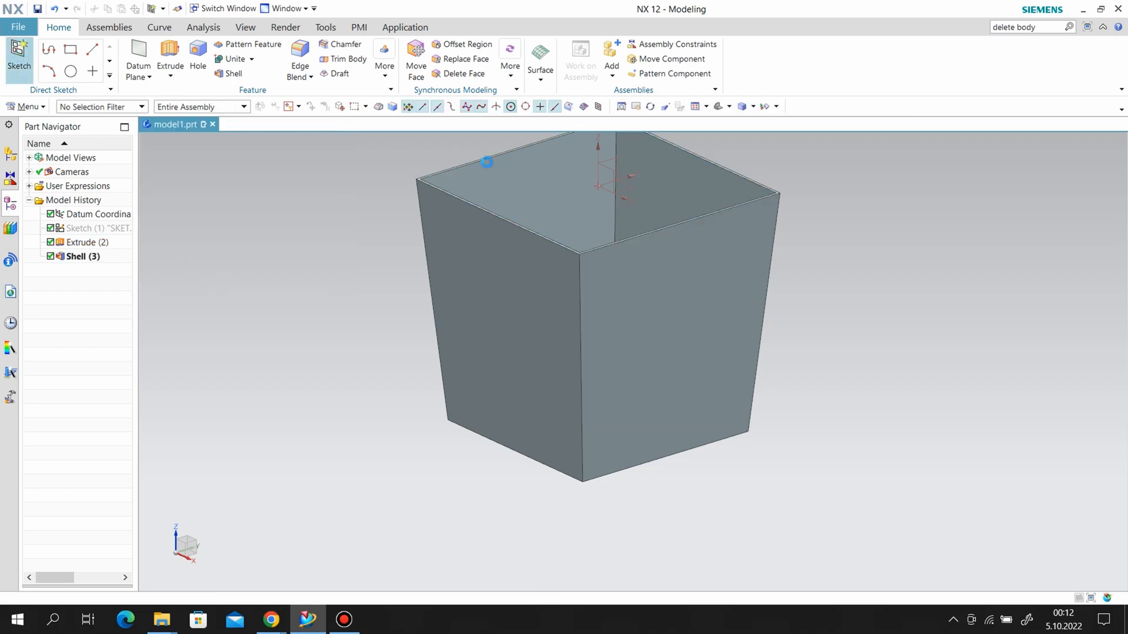
{"action": "left_click", "coordinate": [541, 182]}
{"action": "left_click", "coordinate": [245, 287]}
{"action": "left_click", "coordinate": [274, 362]}
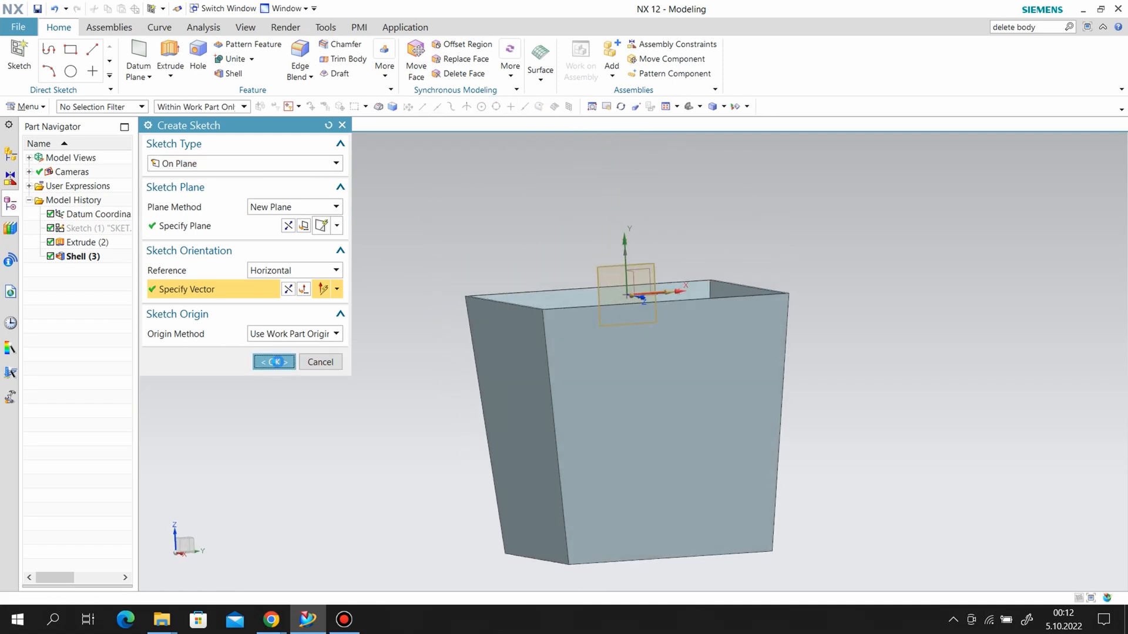
Draw a circle about 1.36 in in diameter near the lower middle of the box's side profile.
{"action": "scroll", "coordinate": [653, 441], "scroll_direction": "up", "scroll_amount": 4}
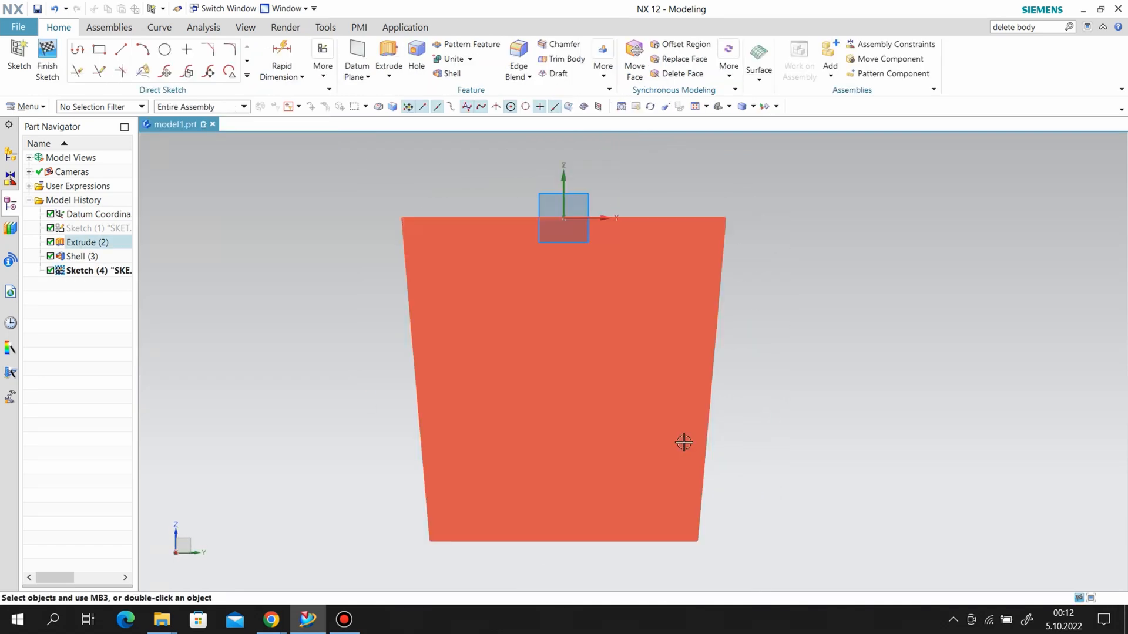
{"action": "left_click", "coordinate": [165, 49]}
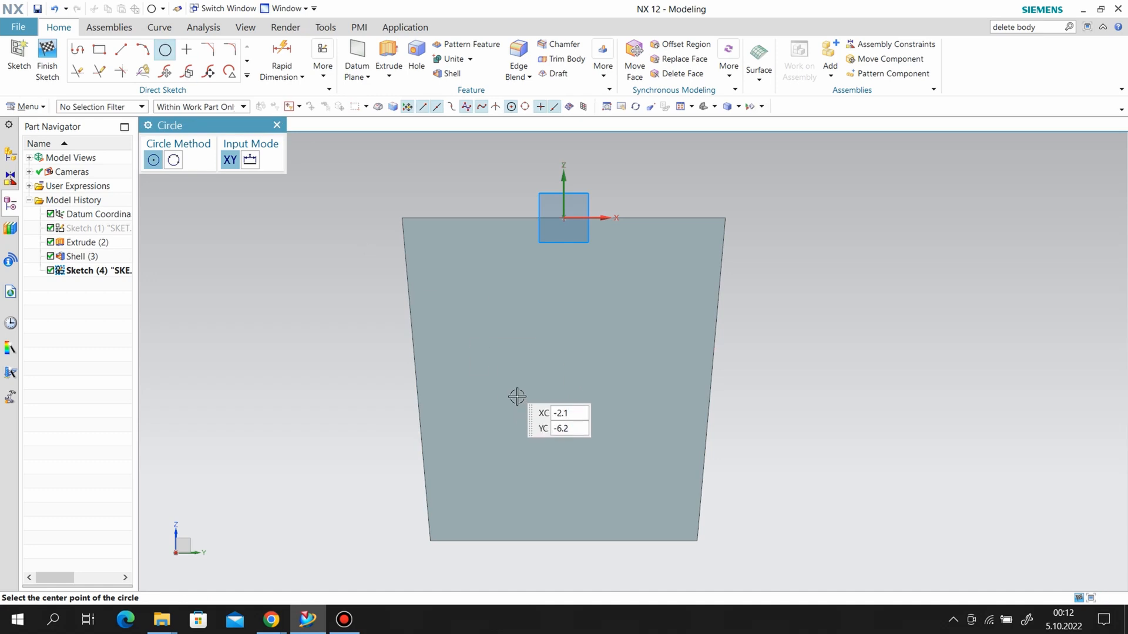
{"action": "left_click", "coordinate": [562, 436]}
{"action": "left_click", "coordinate": [627, 430]}
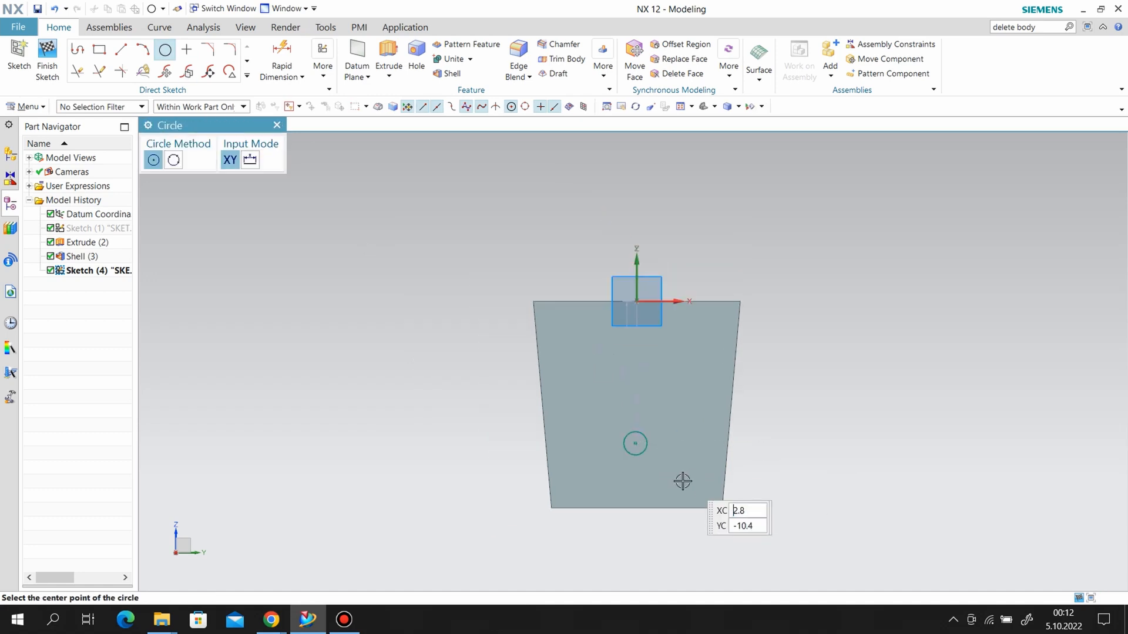
{"action": "scroll", "coordinate": [646, 437], "scroll_direction": "up", "scroll_amount": 2}
Dimension the circle's diameter and set it to 1.5 in.
{"action": "left_click", "coordinate": [282, 49]}
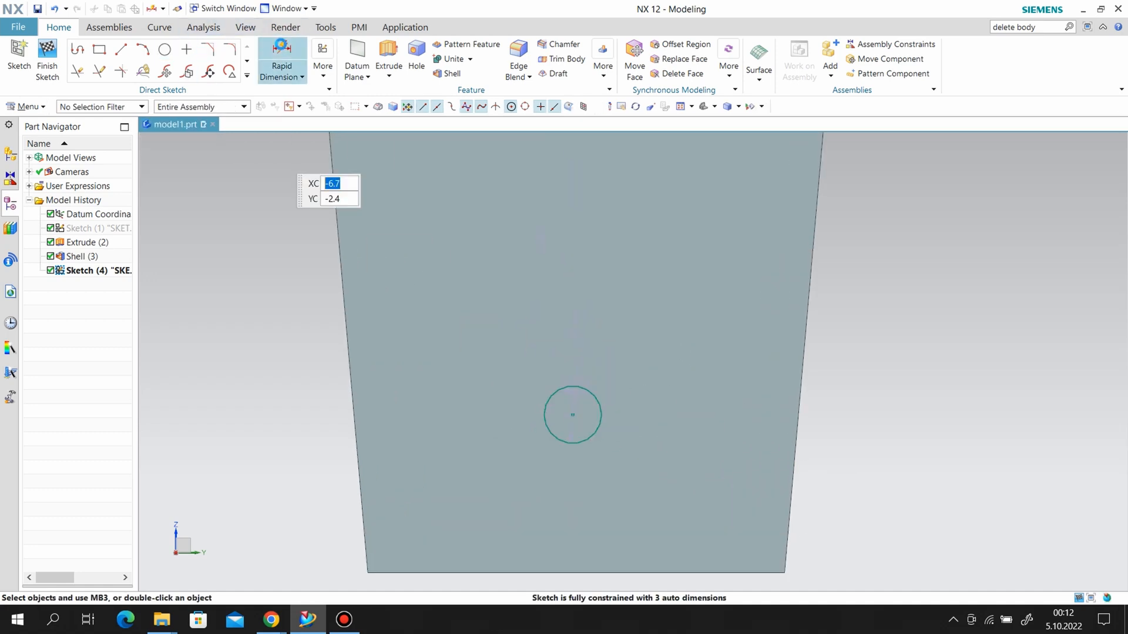
{"action": "left_click", "coordinate": [593, 398]}
{"action": "left_click", "coordinate": [695, 385]}
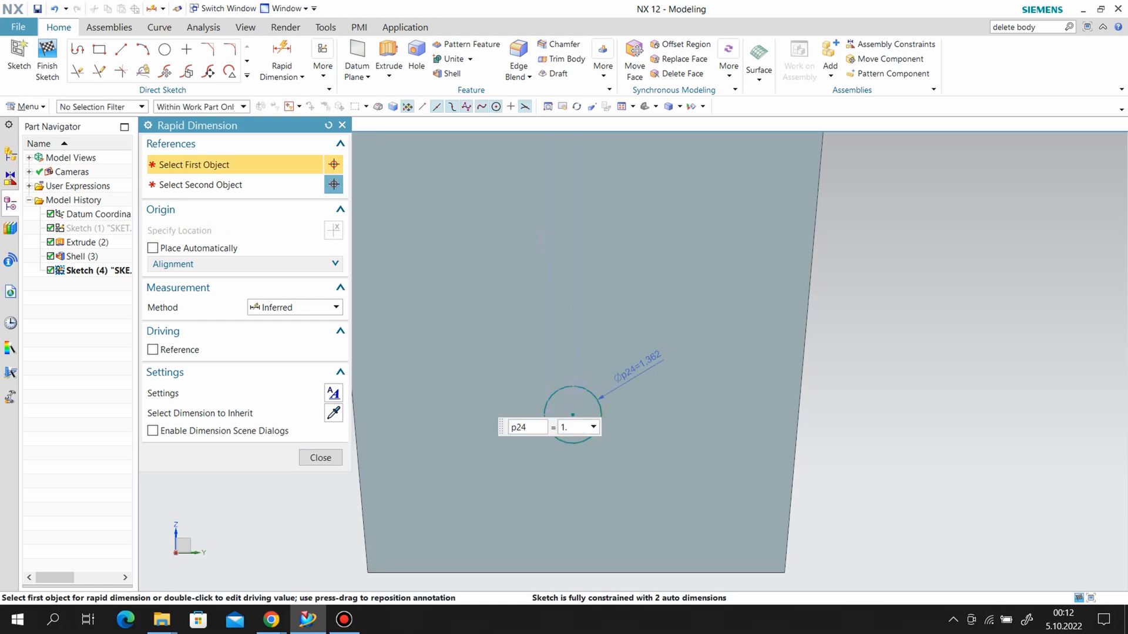
{"action": "key", "text": "Return"}
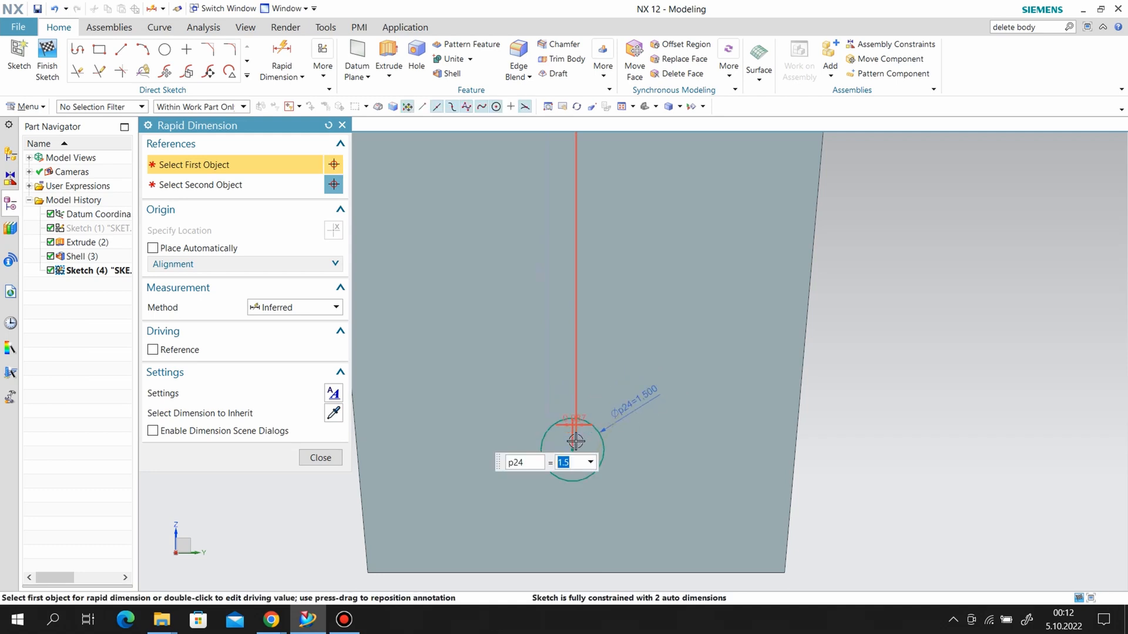
Dimension the circle's center 1.5 in above the bottom edge of the box and close the dimension tool.
{"action": "left_click", "coordinate": [570, 448]}
{"action": "scroll", "coordinate": [799, 379], "scroll_direction": "down", "scroll_amount": 1}
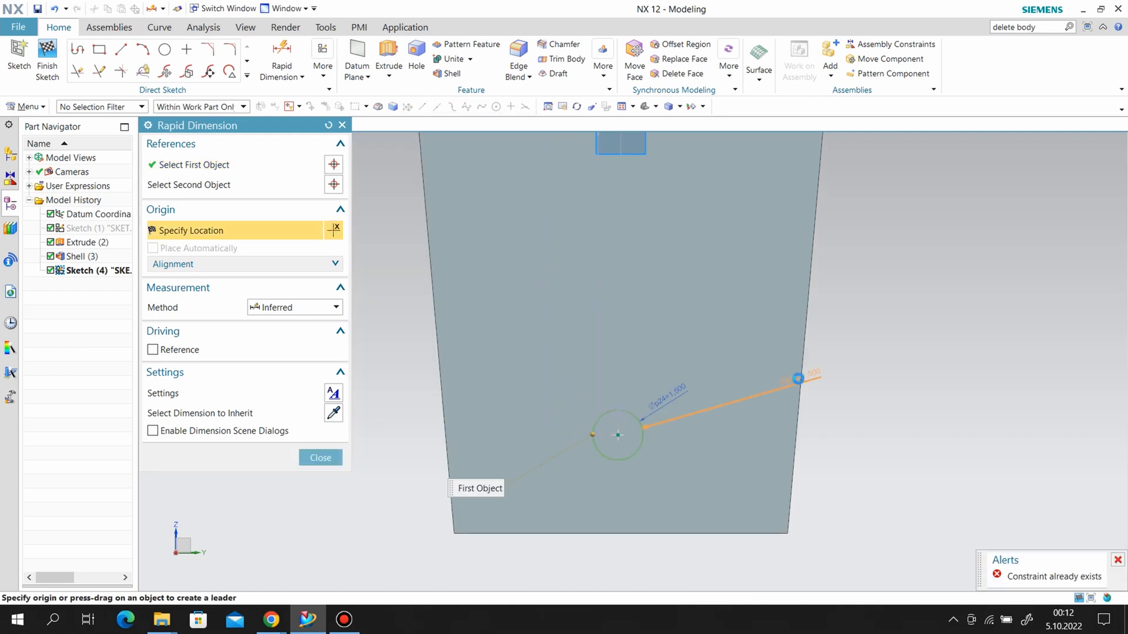
{"action": "left_click", "coordinate": [657, 533]}
{"action": "left_click", "coordinate": [401, 491]}
{"action": "type", "text": "1.5"}
{"action": "key", "text": "Return"}
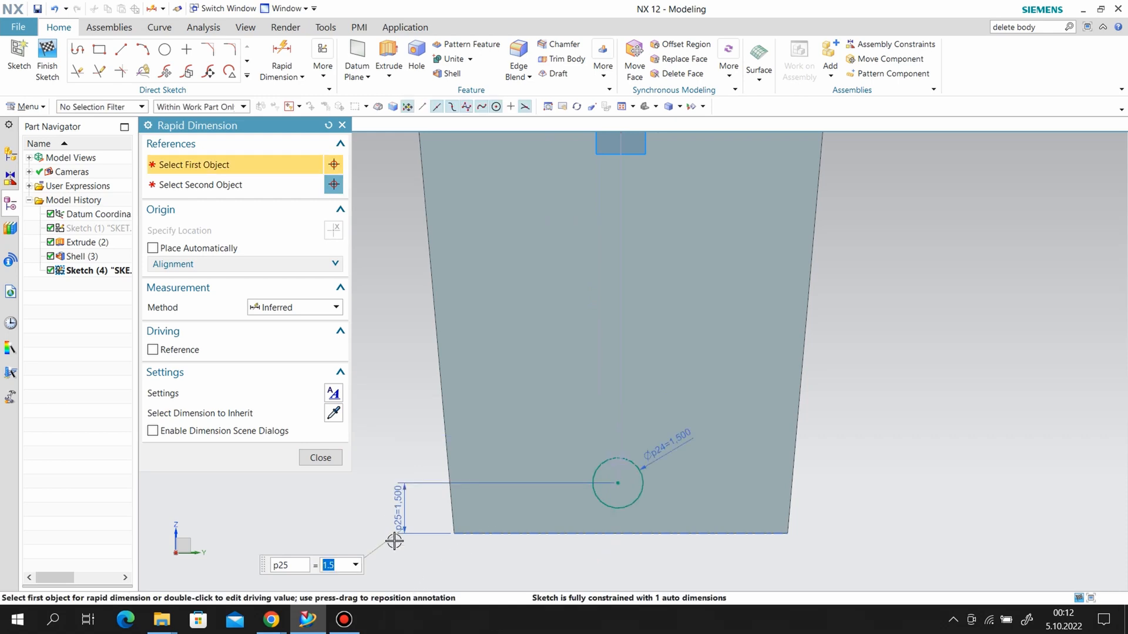
{"action": "left_click", "coordinate": [320, 458]}
Constrain the circle's center to align vertically with the midpoint of the bottom edge and finish the sketch.
{"action": "left_click", "coordinate": [323, 65]}
{"action": "left_click", "coordinate": [367, 108]}
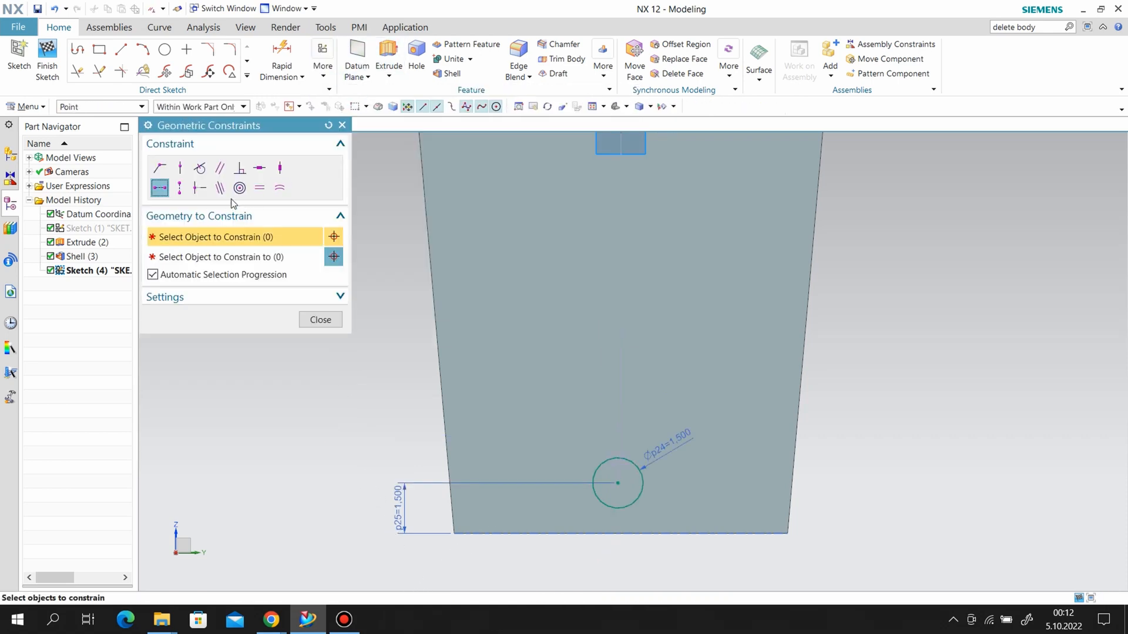
{"action": "left_click", "coordinate": [615, 481]}
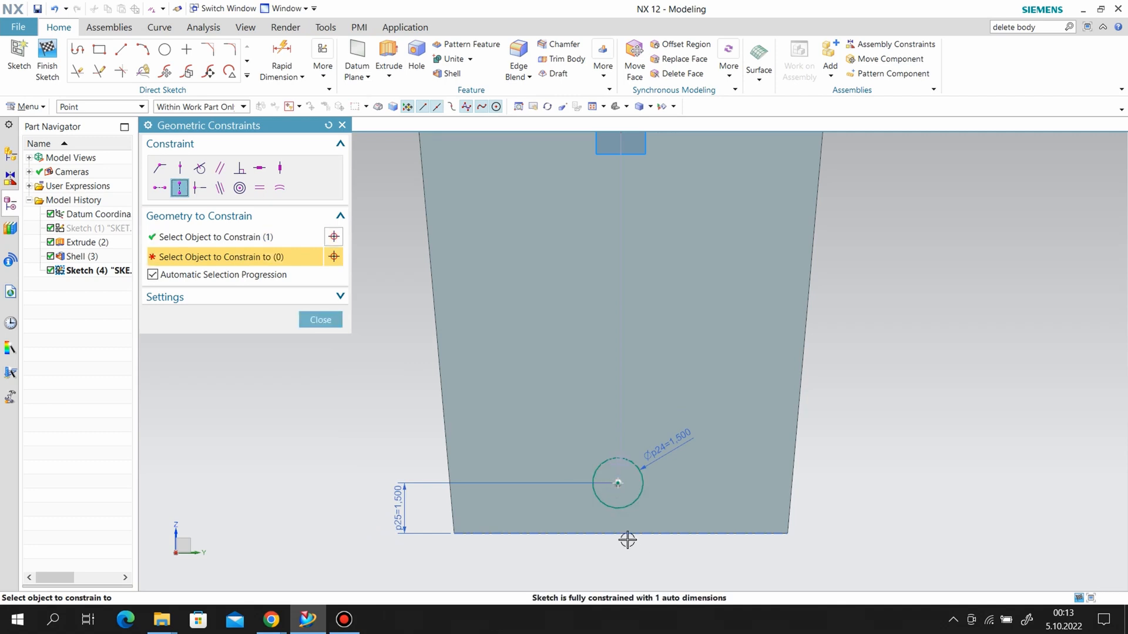
{"action": "left_click", "coordinate": [621, 533]}
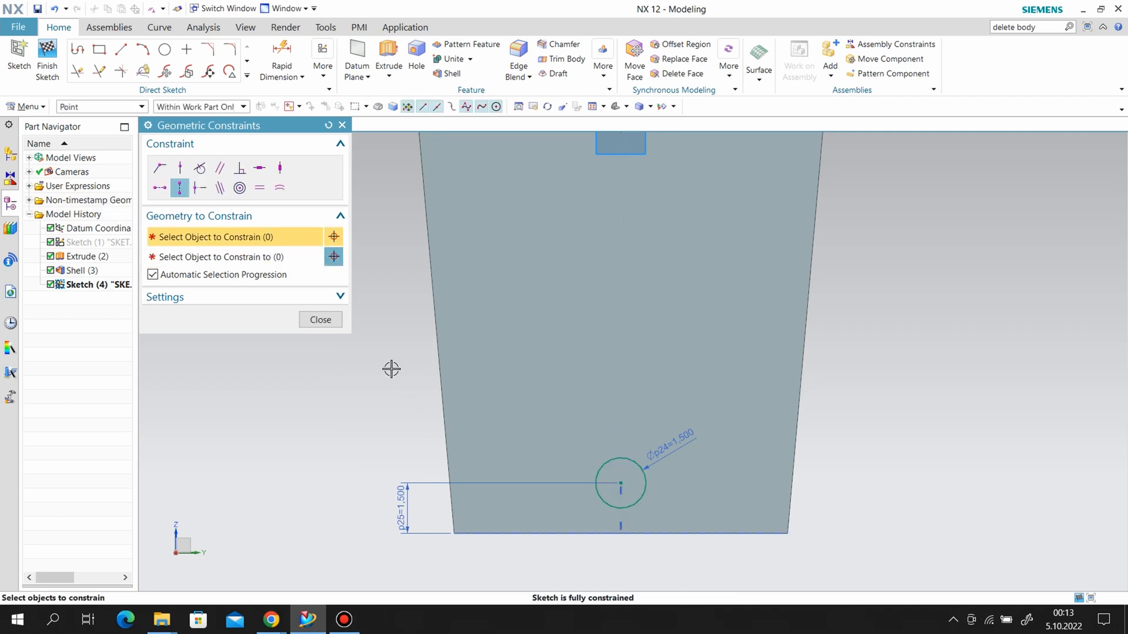
{"action": "left_click", "coordinate": [321, 320]}
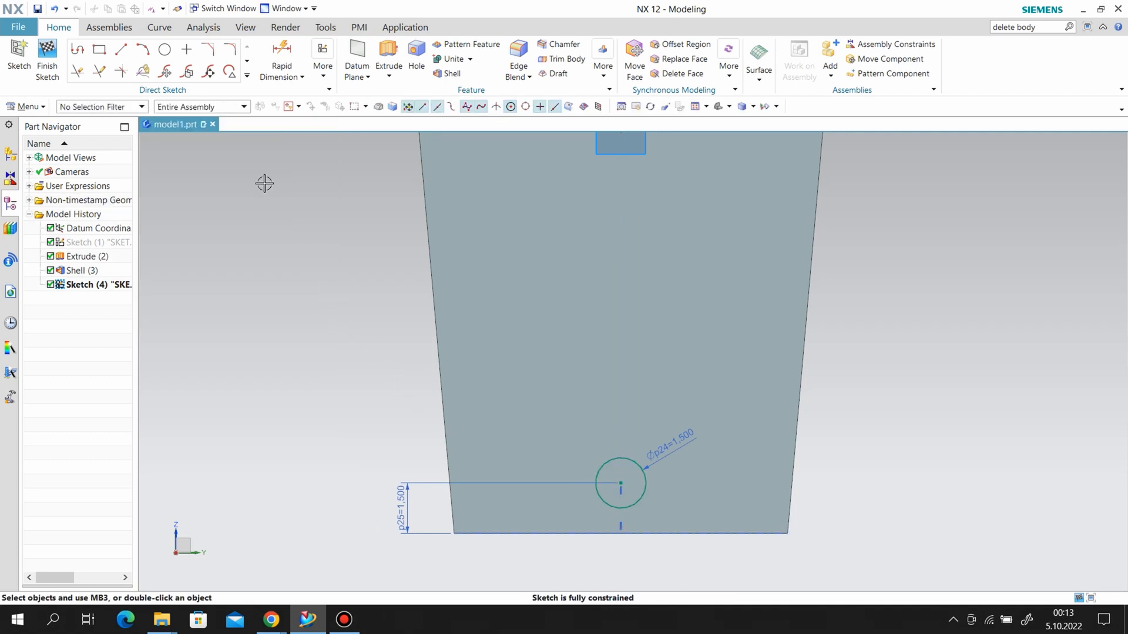
{"action": "left_click", "coordinate": [47, 61]}
Extrude the circle sketch from -11.7 to 12 in through the box and subtract it from the shelled body.
{"action": "left_click", "coordinate": [170, 59]}
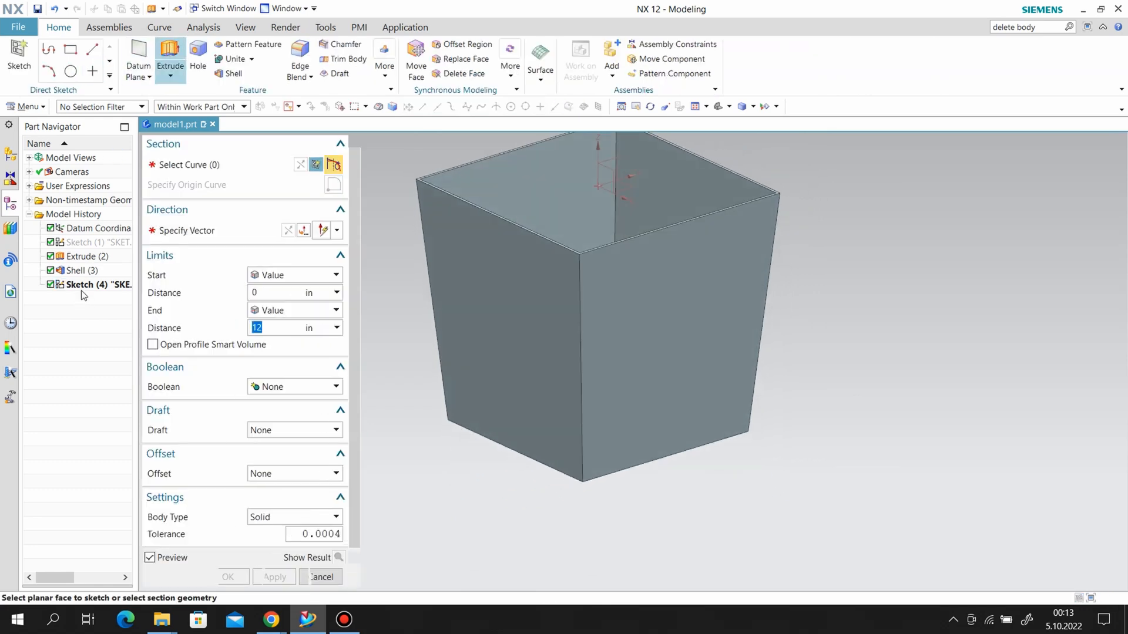
{"action": "left_click", "coordinate": [99, 284]}
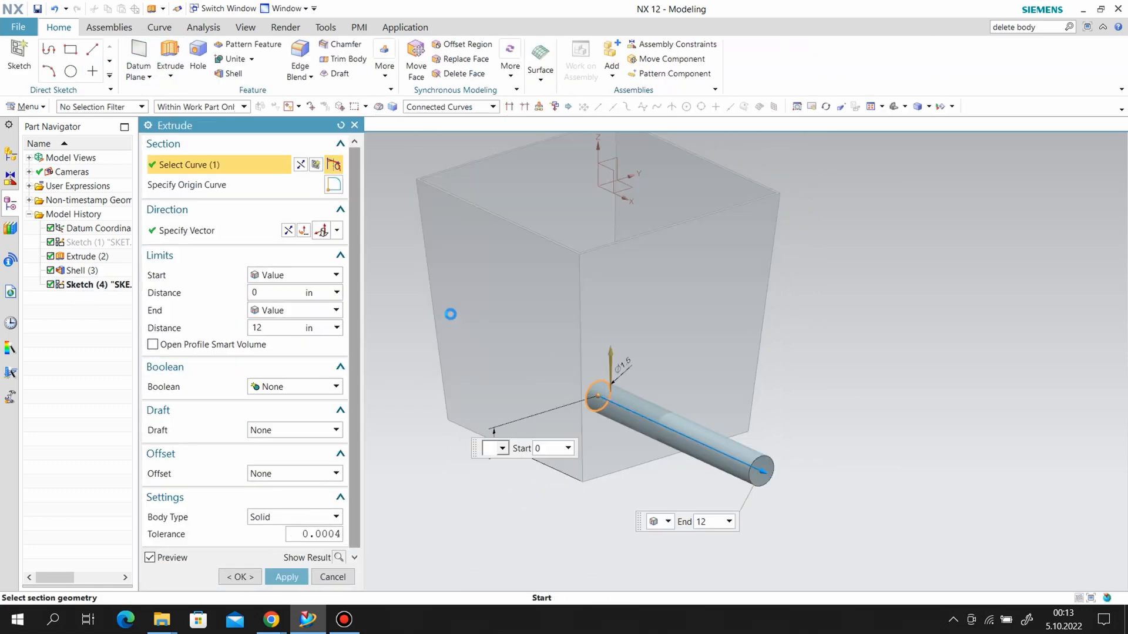
{"action": "left_click_drag", "start_coordinate": [467, 324], "coordinate": [446, 312]}
{"action": "left_click", "coordinate": [302, 388]}
{"action": "left_click", "coordinate": [289, 430]}
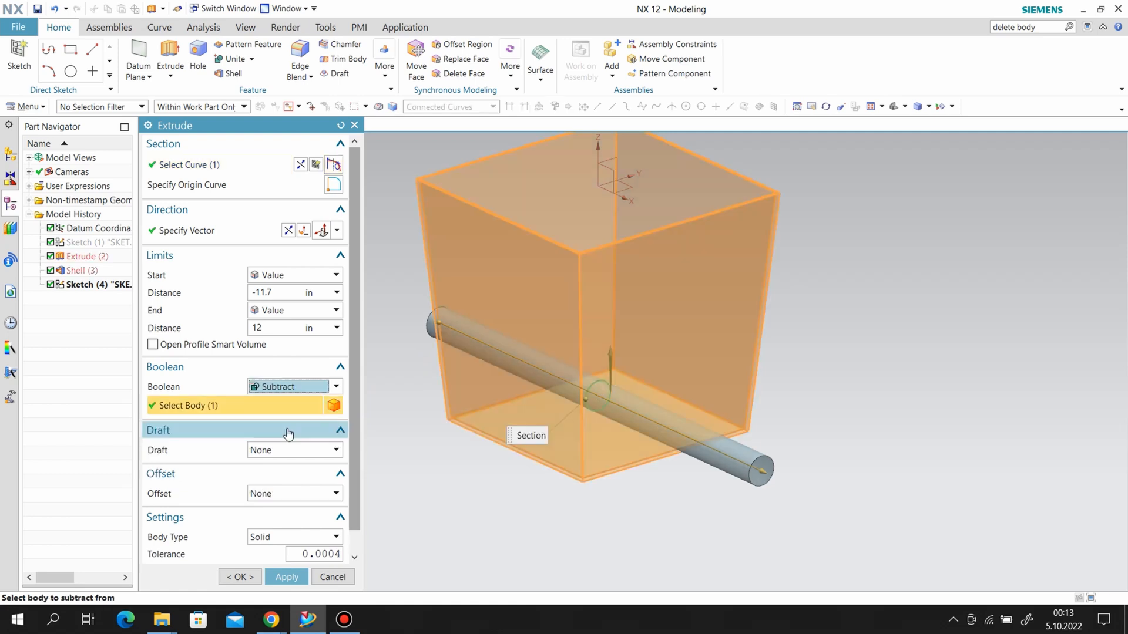
{"action": "left_click", "coordinate": [293, 575]}
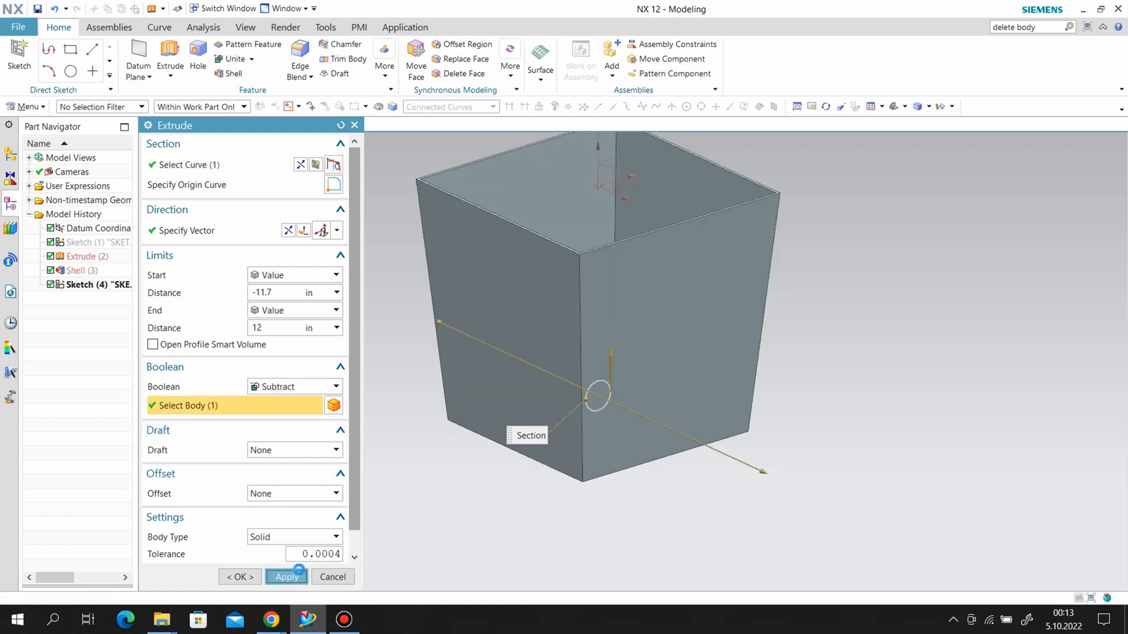
Pattern the hole extrusion linearly along the box's top edge with a count of 3 and a pitch of 2 in.
{"action": "left_click", "coordinate": [356, 127]}
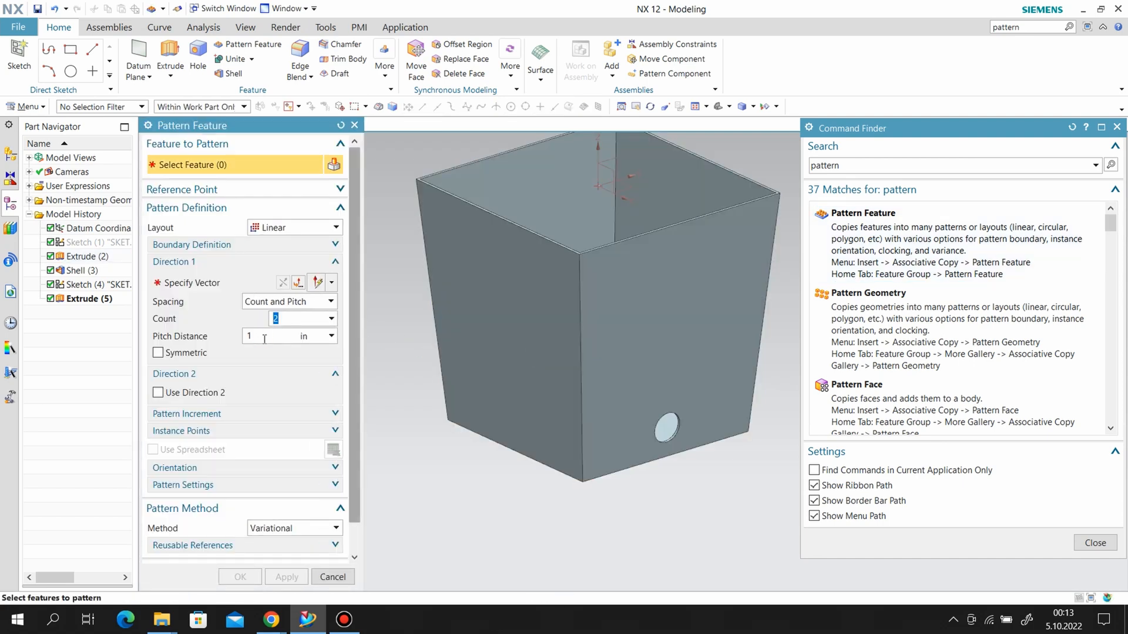
{"action": "type", "text": "2"}
{"action": "left_click", "coordinate": [89, 298]}
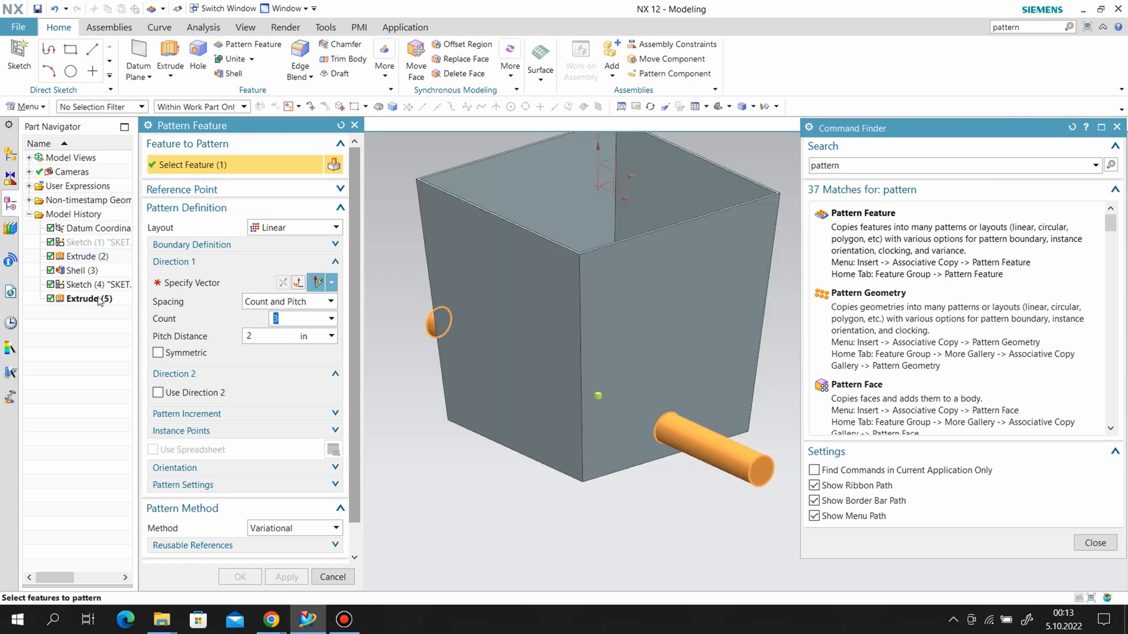
{"action": "left_click", "coordinate": [223, 283]}
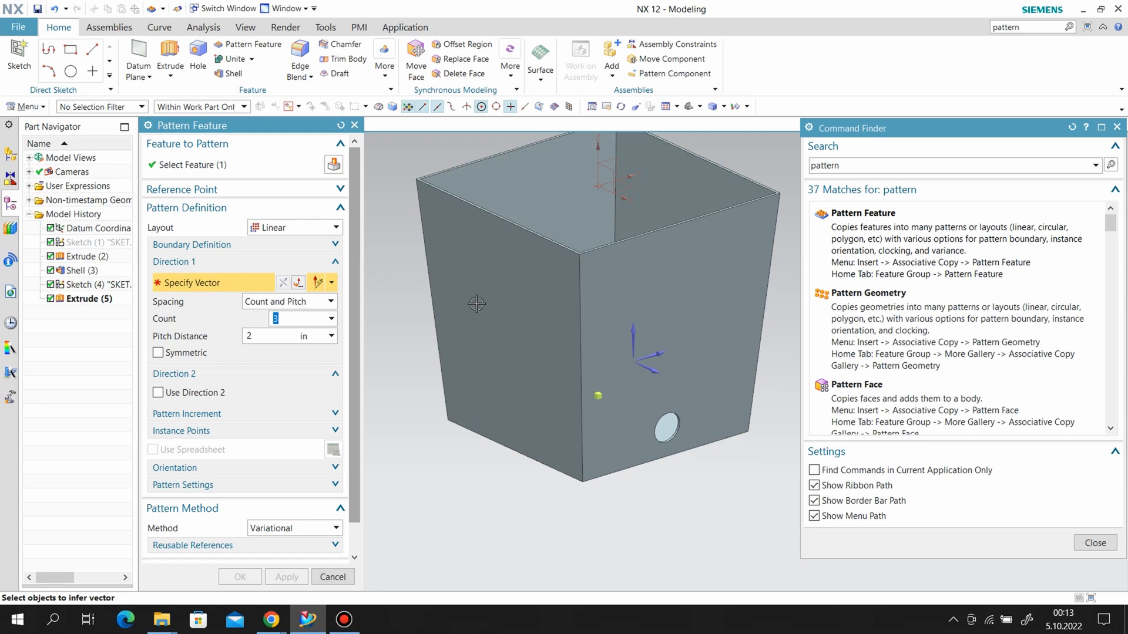
{"action": "left_click", "coordinate": [618, 242]}
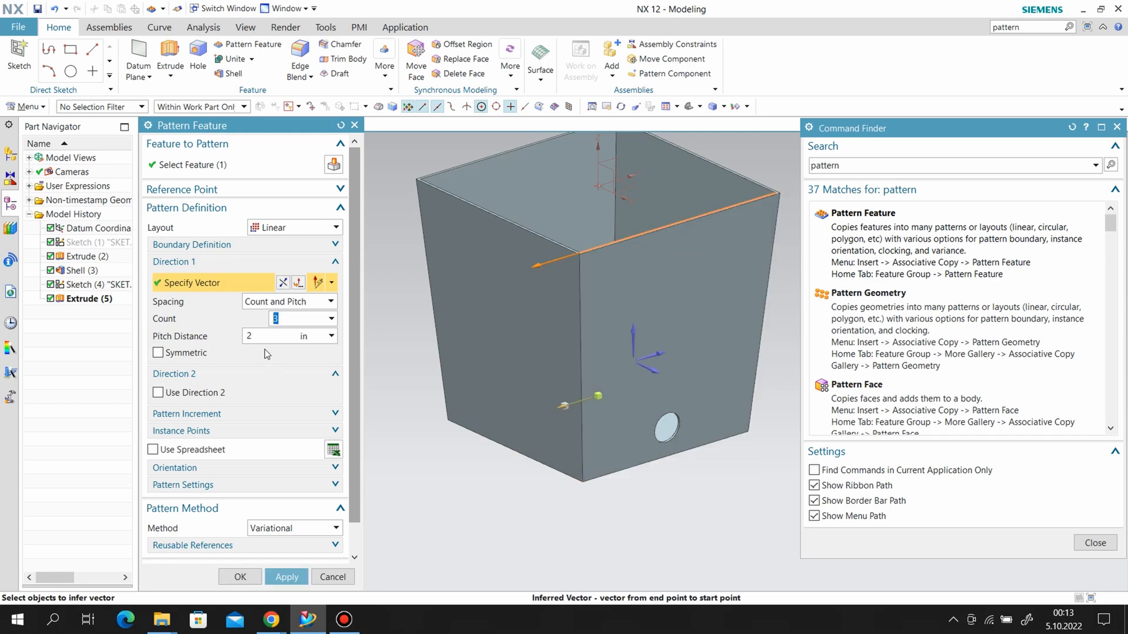
{"action": "scroll", "coordinate": [256, 467], "scroll_direction": "down", "scroll_amount": 1}
{"action": "scroll", "coordinate": [487, 458], "scroll_direction": "up", "scroll_amount": 2}
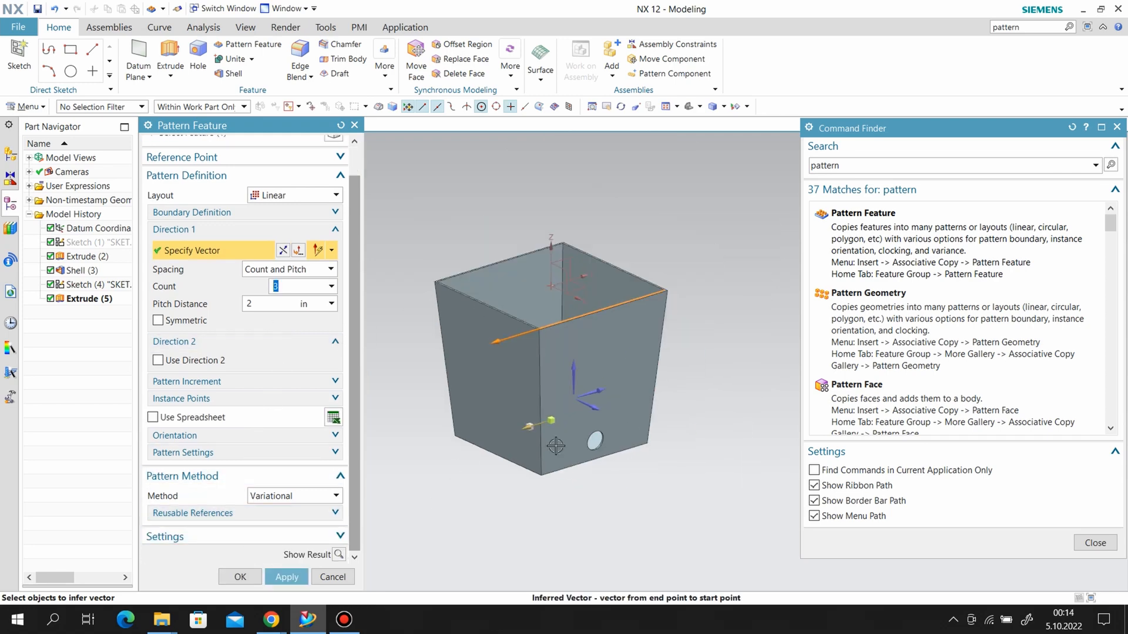
{"action": "mouse_move", "coordinate": [709, 413]}
{"action": "middle_mouse_down"}
{"action": "mouse_move", "coordinate": [680, 462]}
{"action": "mouse_move", "coordinate": [686, 405]}
{"action": "mouse_move", "coordinate": [690, 416]}
{"action": "middle_mouse_up"}
{"action": "left_click", "coordinate": [290, 576]}
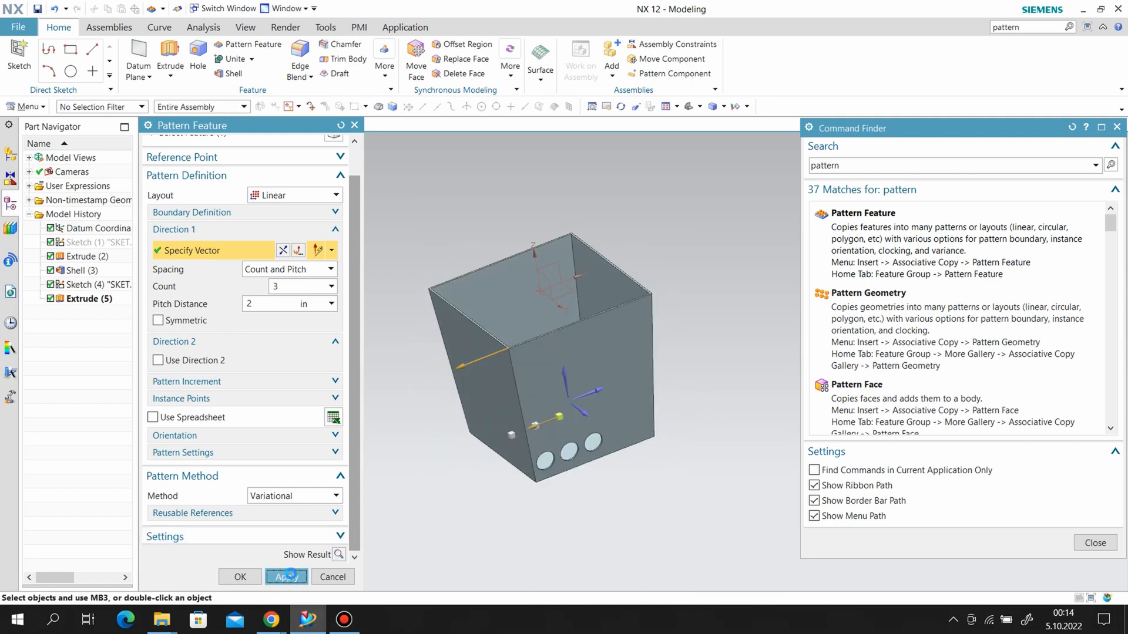
Edit the hole pattern to add a second direction opposite to the first along the top edge, count 3 and pitch 2 in.
{"action": "left_click", "coordinate": [354, 124]}
{"action": "double_click", "coordinate": [87, 314]}
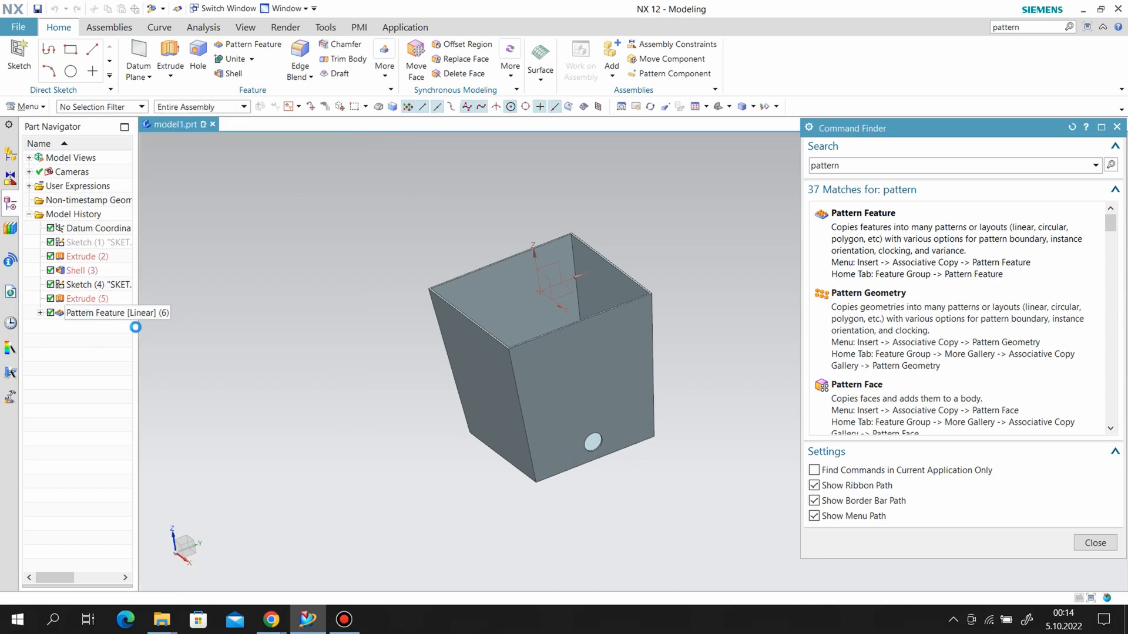
{"action": "left_click", "coordinate": [157, 391]}
{"action": "scroll", "coordinate": [247, 454], "scroll_direction": "down", "scroll_amount": 1}
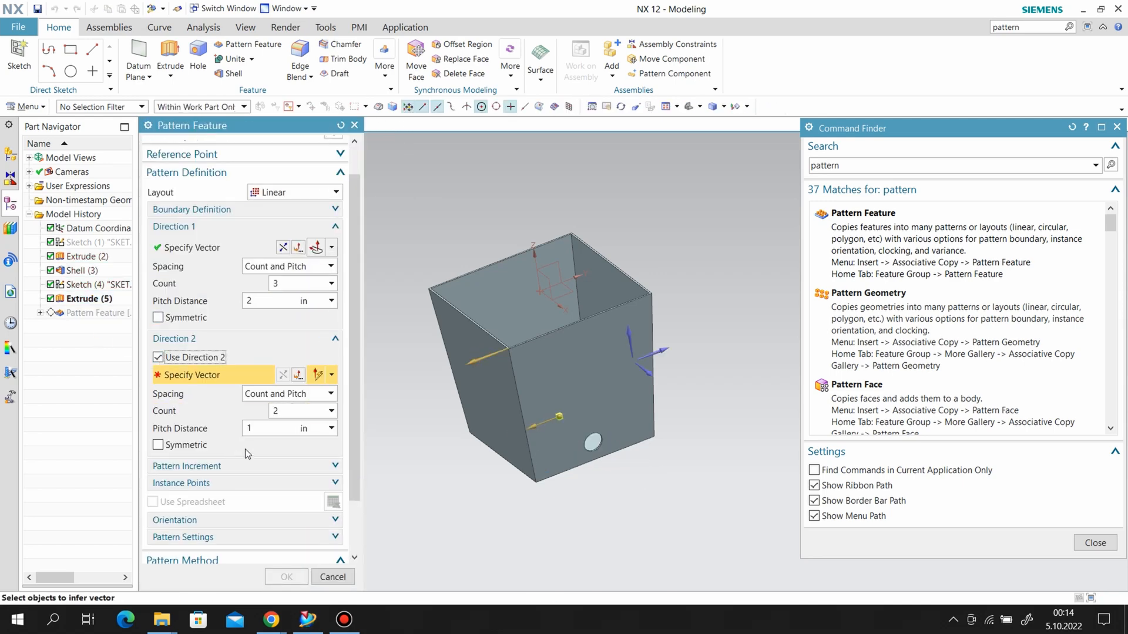
{"action": "left_click", "coordinate": [644, 298]}
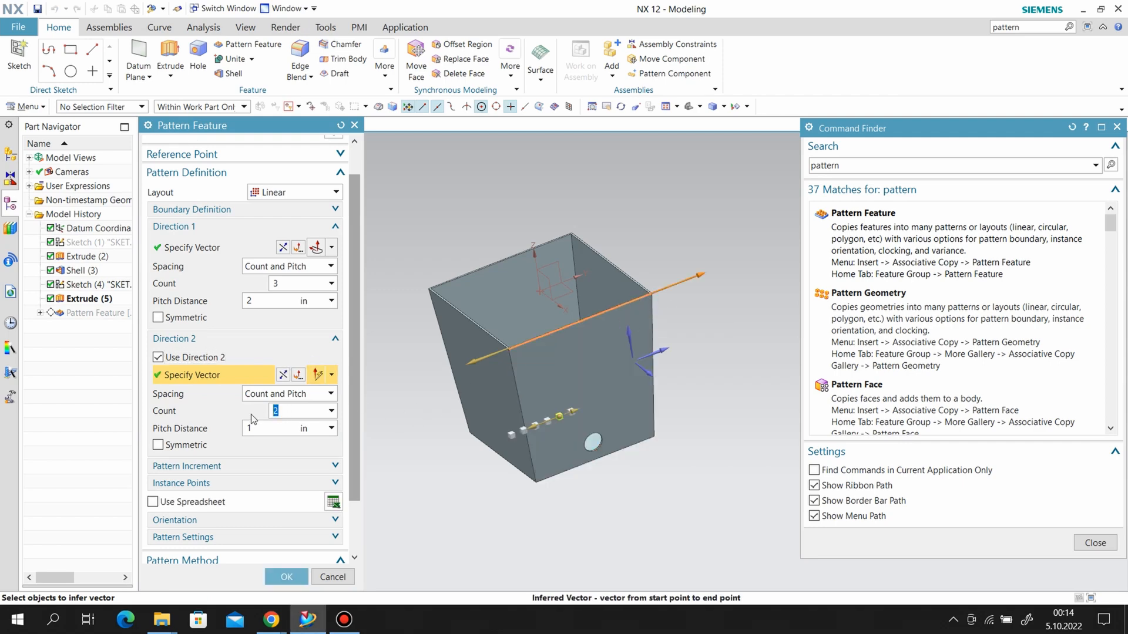
{"action": "type", "text": "3"}
{"action": "key", "text": "Tab"}
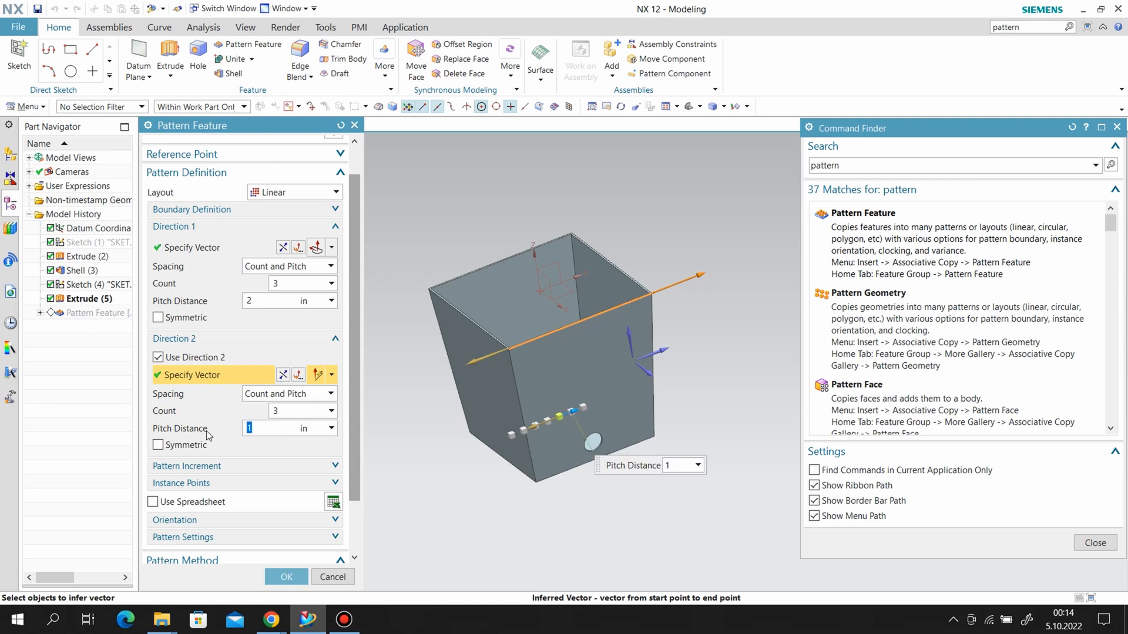
{"action": "type", "text": "2"}
{"action": "key", "text": "Return"}
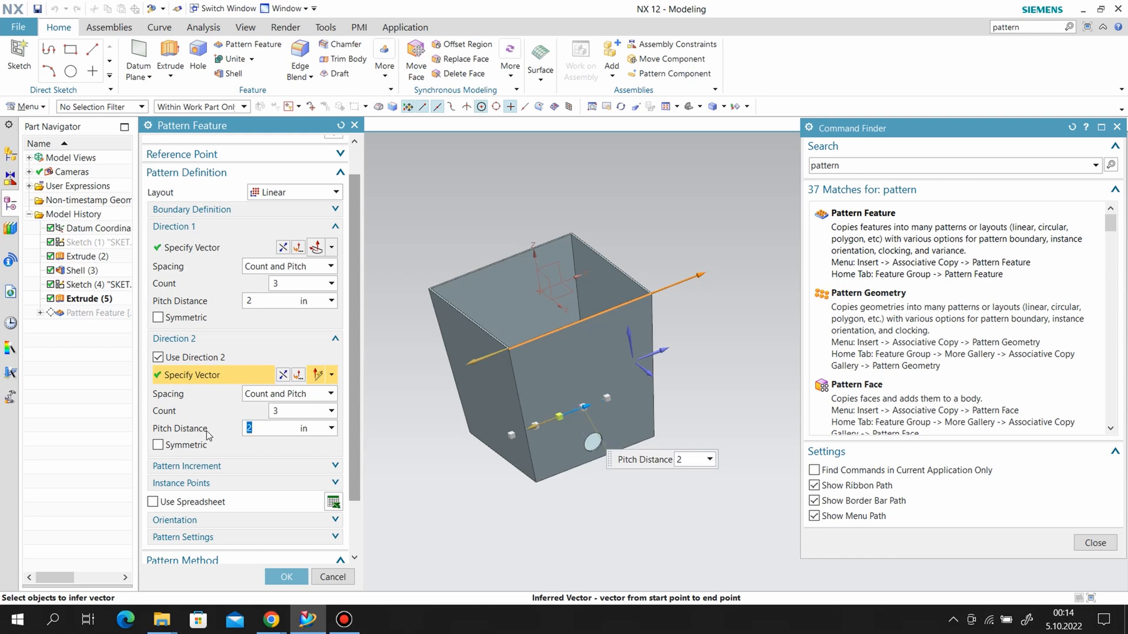
{"action": "left_click", "coordinate": [288, 577]}
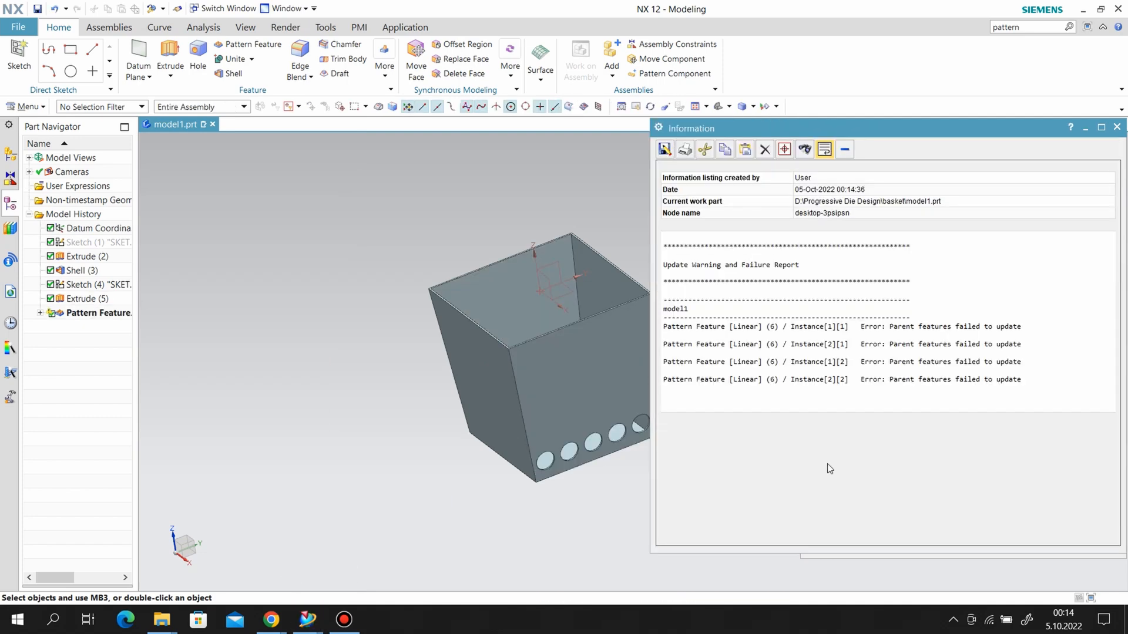
{"action": "left_click", "coordinate": [1117, 128]}
{"action": "middle_click_drag", "start_coordinate": [754, 433], "coordinate": [687, 458]}
{"action": "middle_click_drag", "start_coordinate": [687, 458], "coordinate": [722, 393]}
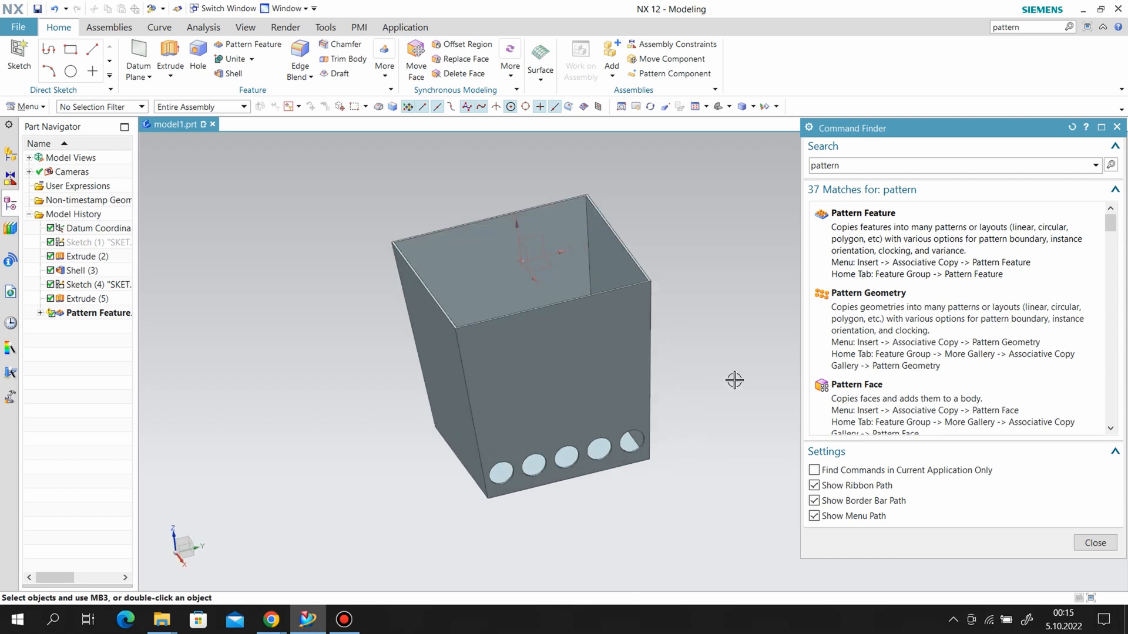
Pattern the hole extrusion and its row pattern linearly up the Z-axis with a count of 5 and a pitch of 2 in.
{"action": "left_click", "coordinate": [918, 235]}
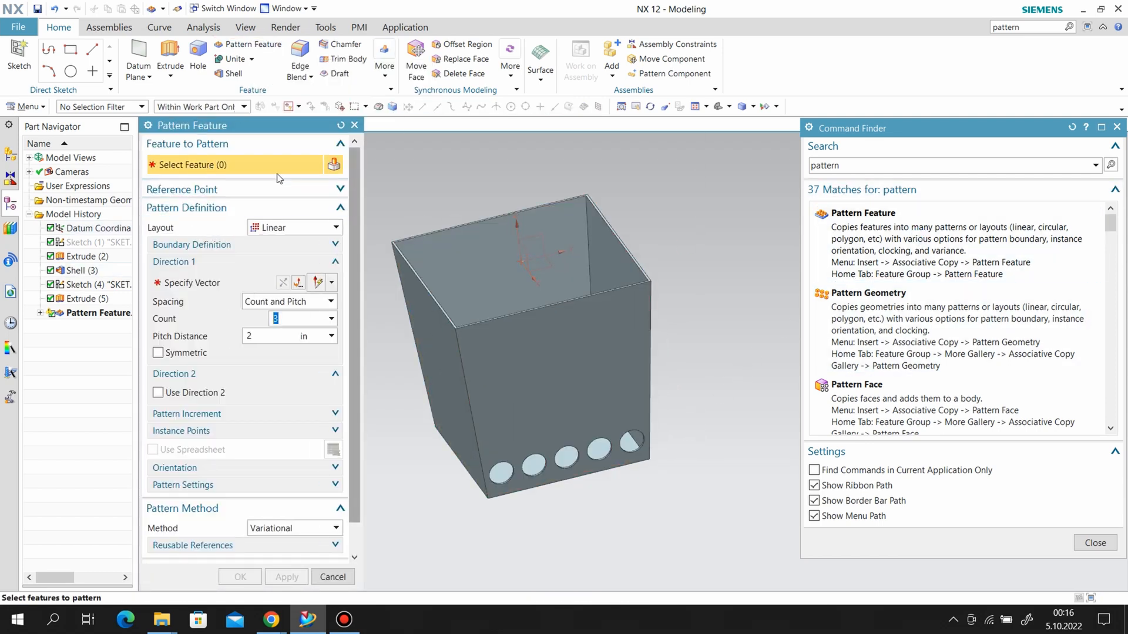
{"action": "left_click", "coordinate": [94, 314]}
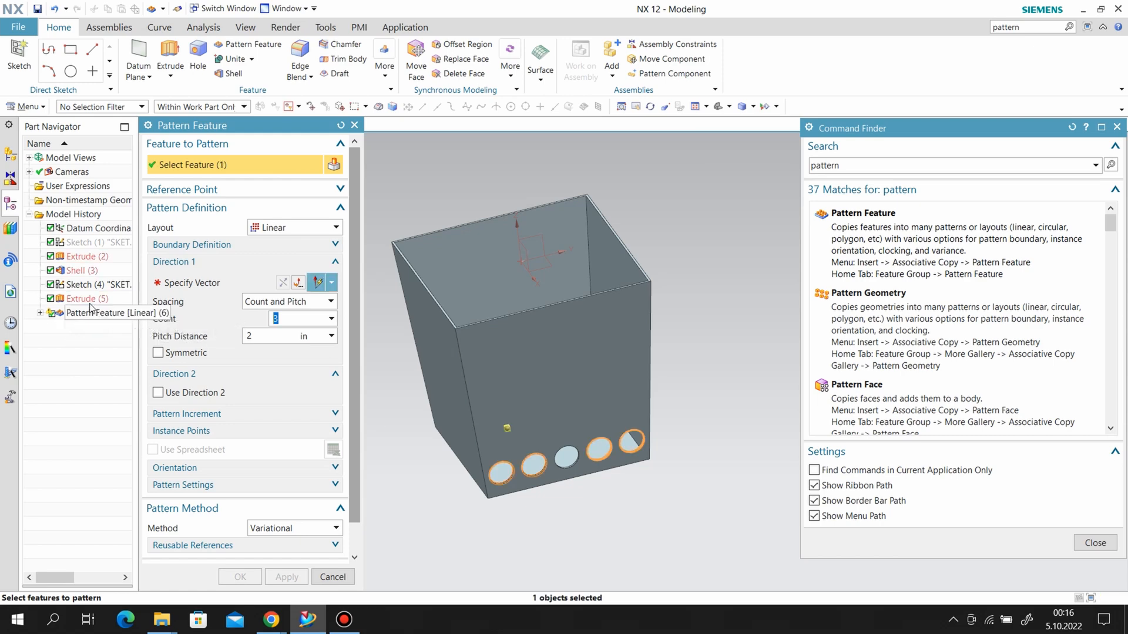
{"action": "left_click", "coordinate": [90, 299]}
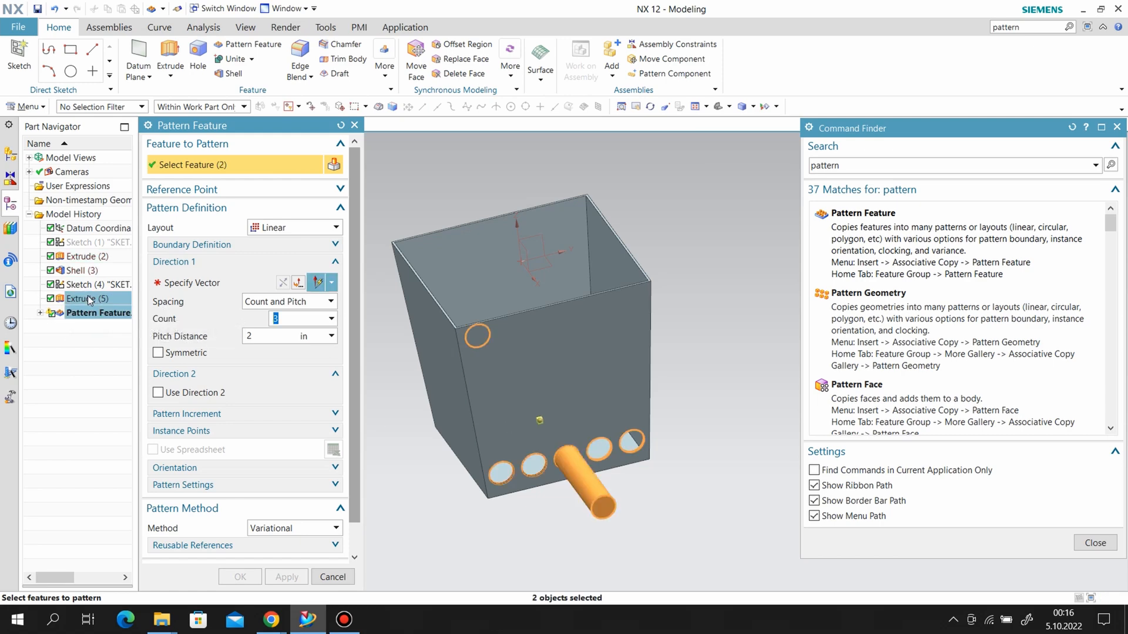
{"action": "left_click", "coordinate": [266, 285]}
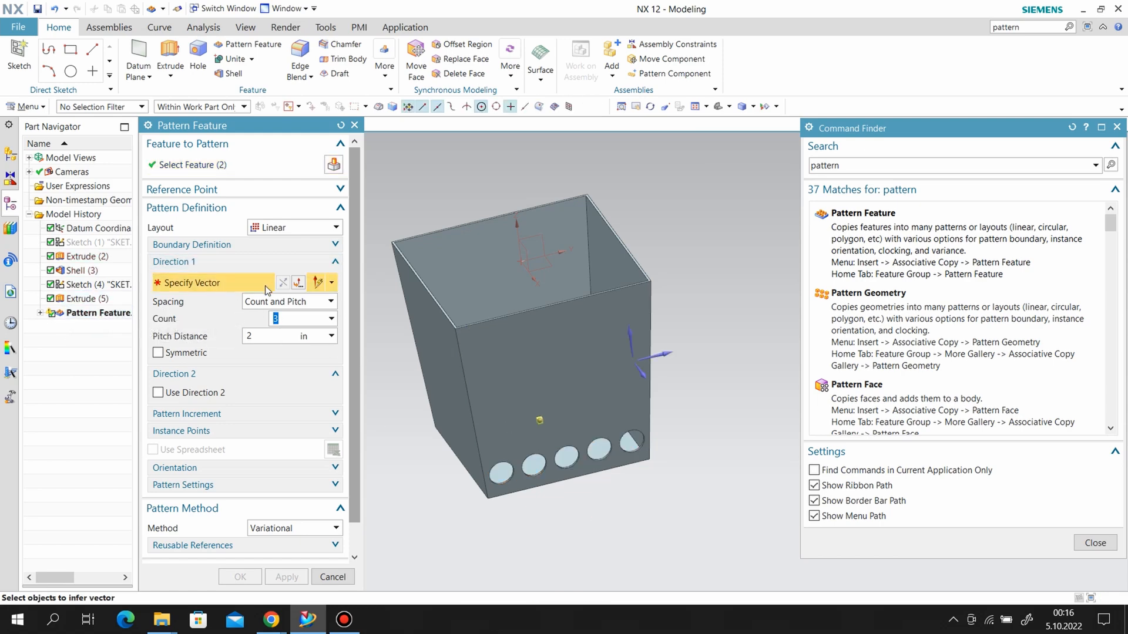
{"action": "left_click", "coordinate": [633, 337]}
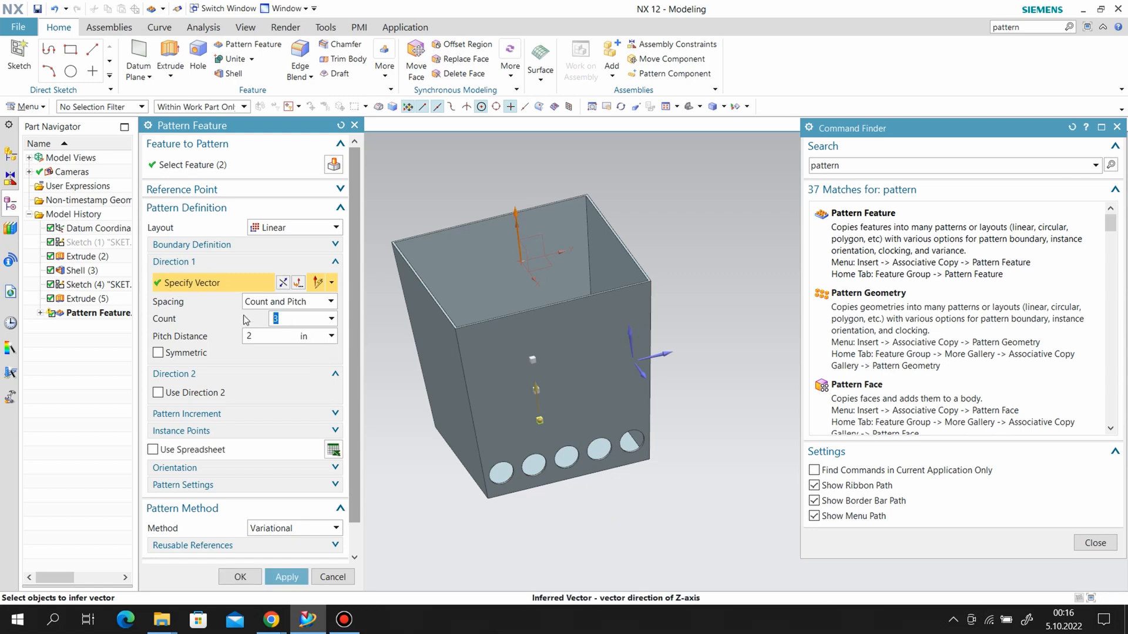
{"action": "left_click", "coordinate": [281, 577]}
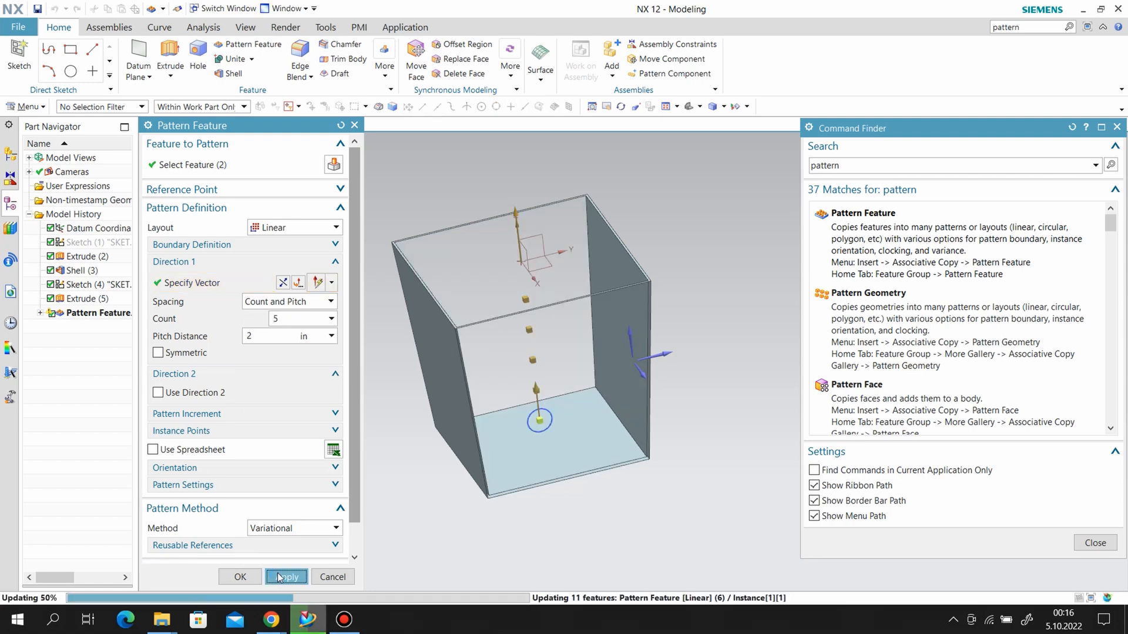
{"action": "left_click", "coordinate": [357, 125]}
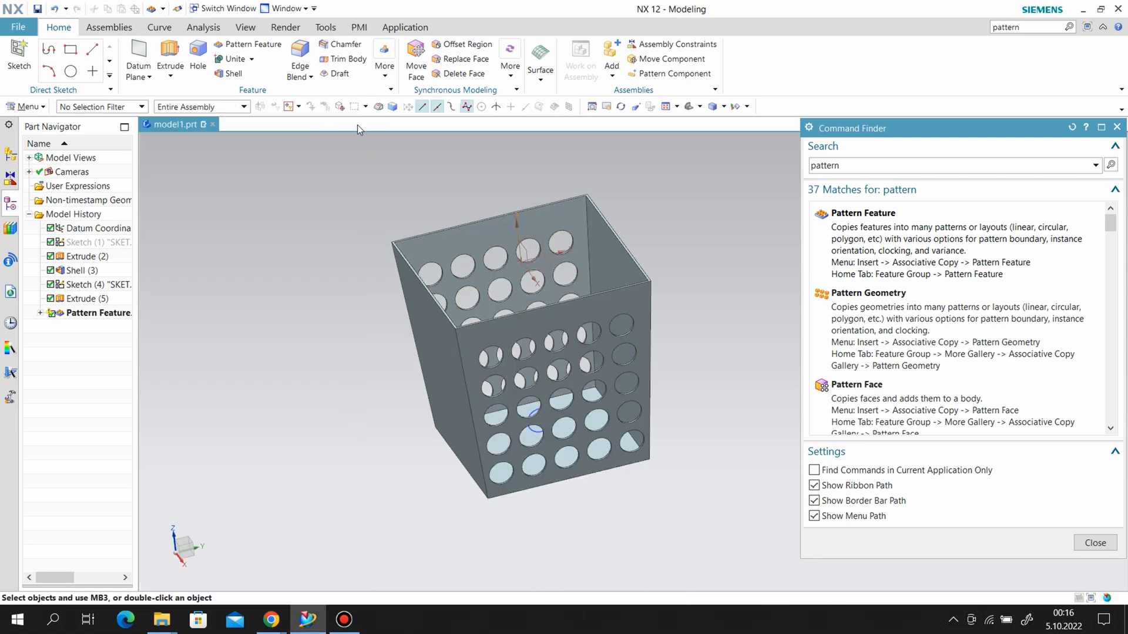
Hide the circle sketch that was used for the hole.
{"action": "middle_click_drag", "start_coordinate": [635, 382], "coordinate": [642, 435]}
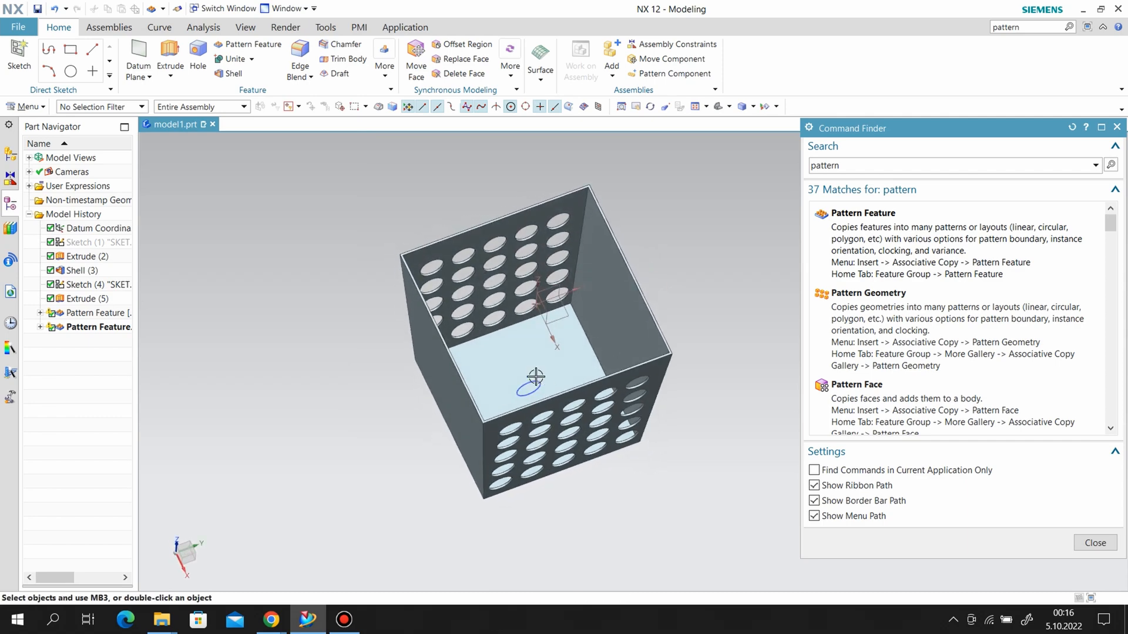
{"action": "right_click", "coordinate": [535, 384]}
{"action": "left_click", "coordinate": [566, 83]}
Create a sketch on the datum XZ plane with the X direction as its horizontal reference.
{"action": "mouse_move", "coordinate": [748, 499]}
{"action": "middle_mouse_down"}
{"action": "mouse_move", "coordinate": [768, 443]}
{"action": "mouse_move", "coordinate": [619, 551]}
{"action": "mouse_move", "coordinate": [601, 524]}
{"action": "mouse_move", "coordinate": [727, 354]}
{"action": "middle_mouse_up"}
{"action": "scroll", "coordinate": [728, 353], "scroll_direction": "up", "scroll_amount": 1}
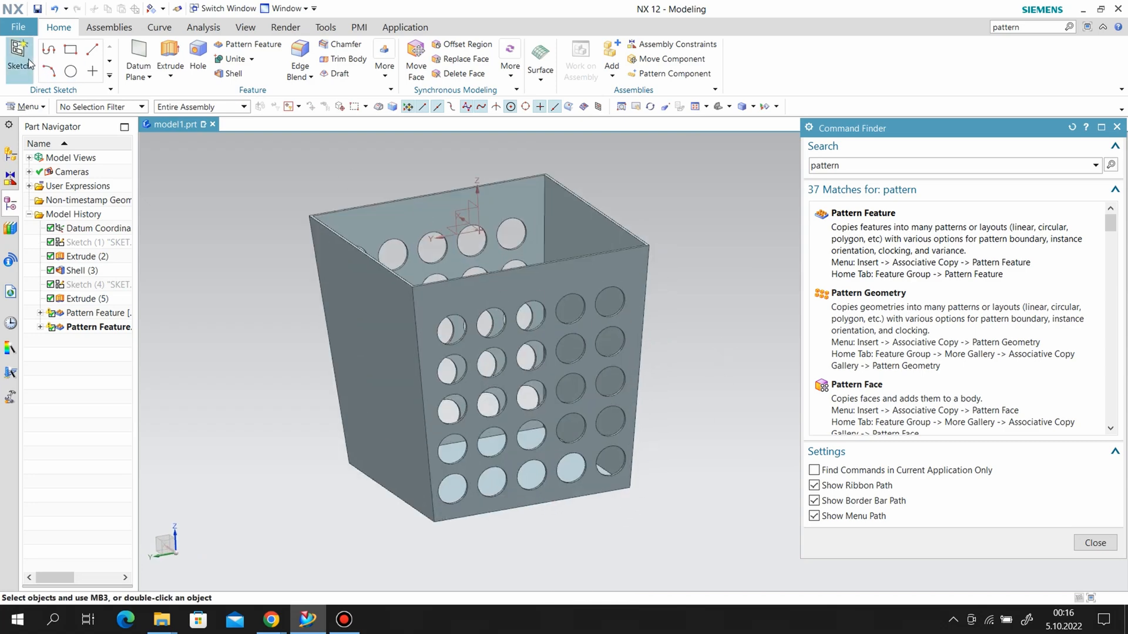
{"action": "middle_click_drag", "start_coordinate": [521, 302], "coordinate": [637, 300]}
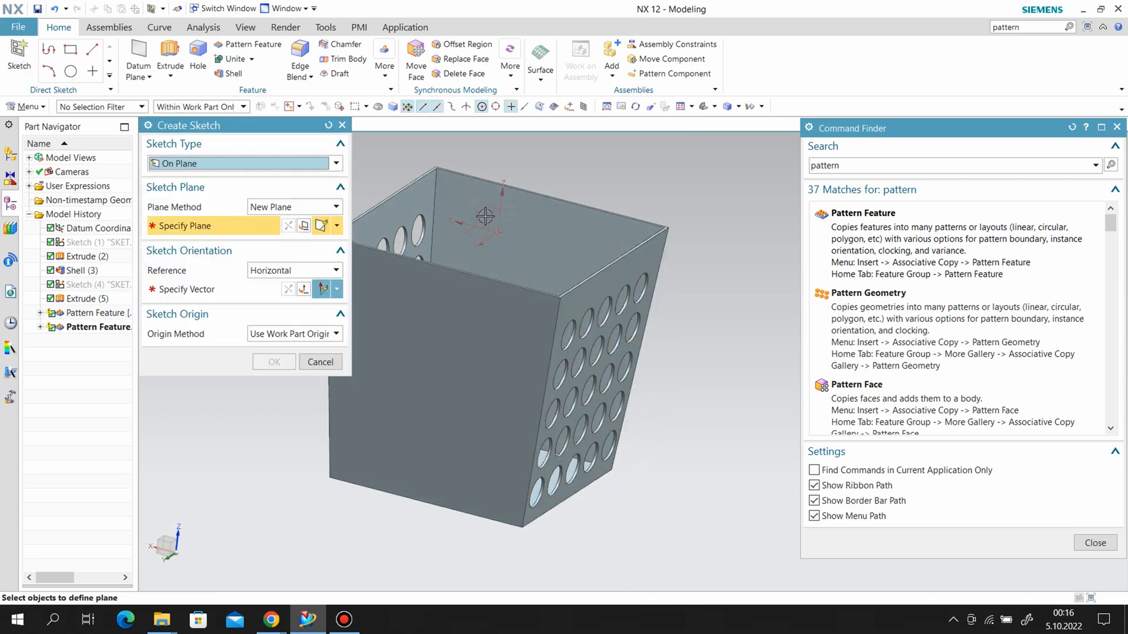
{"action": "left_click", "coordinate": [479, 211]}
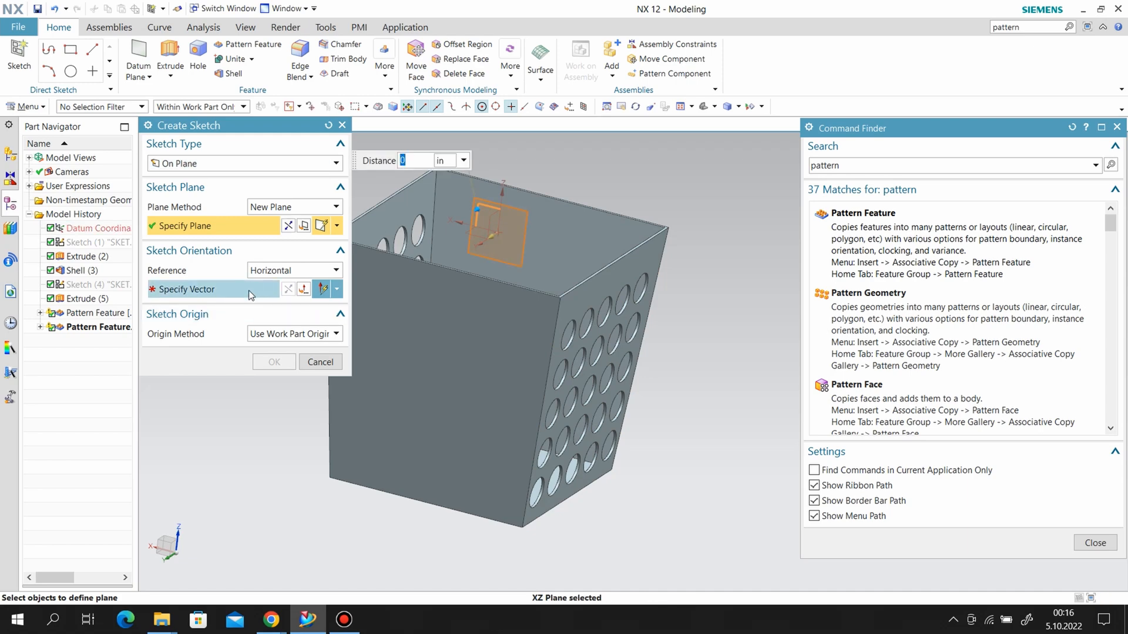
{"action": "left_click", "coordinate": [204, 293]}
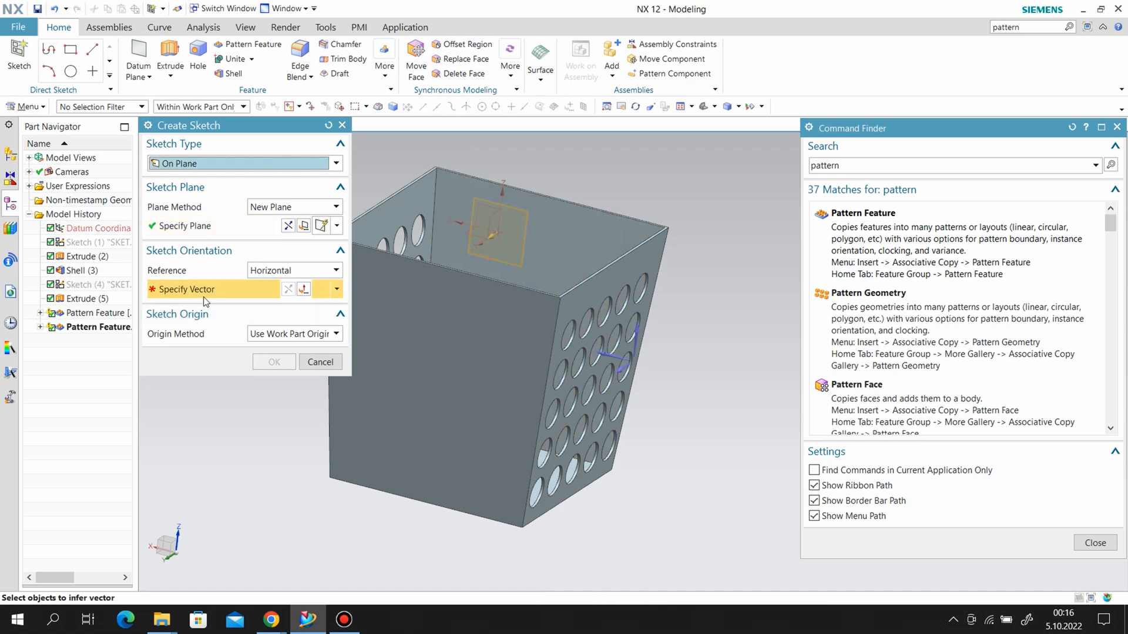
{"action": "left_click", "coordinate": [611, 354]}
{"action": "left_click", "coordinate": [275, 362]}
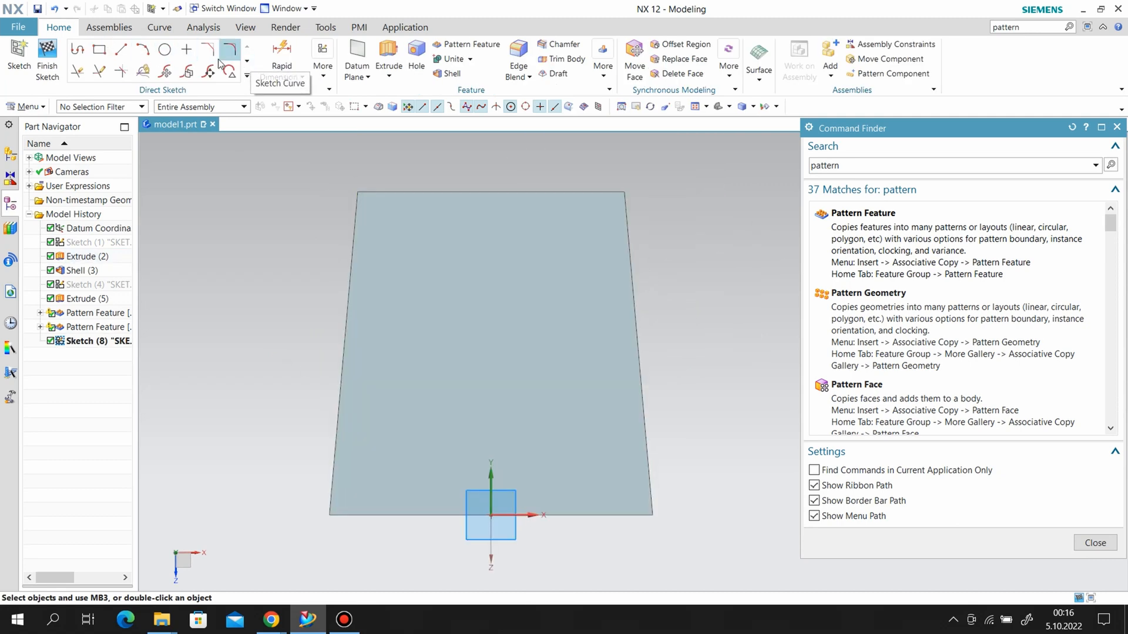
Sketch a horizontal rectangle from its center, about 8.8 in by 2.1 in, above the box's bottom edge.
{"action": "left_click", "coordinate": [99, 50]}
{"action": "left_click", "coordinate": [435, 414]}
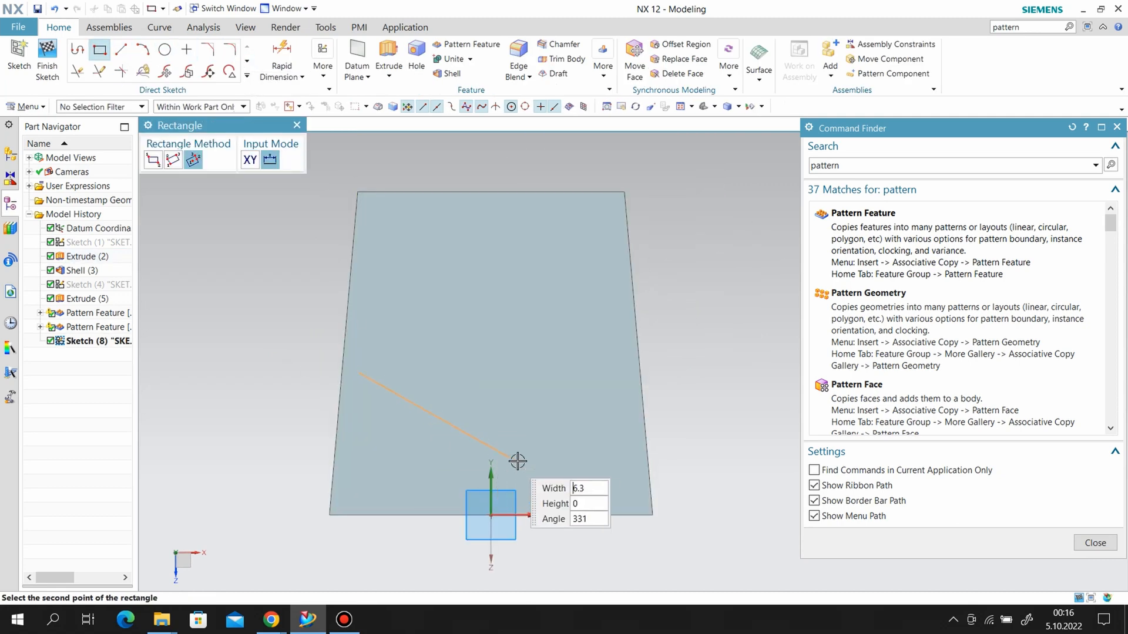
{"action": "left_click", "coordinate": [552, 415]}
{"action": "left_click", "coordinate": [537, 387]}
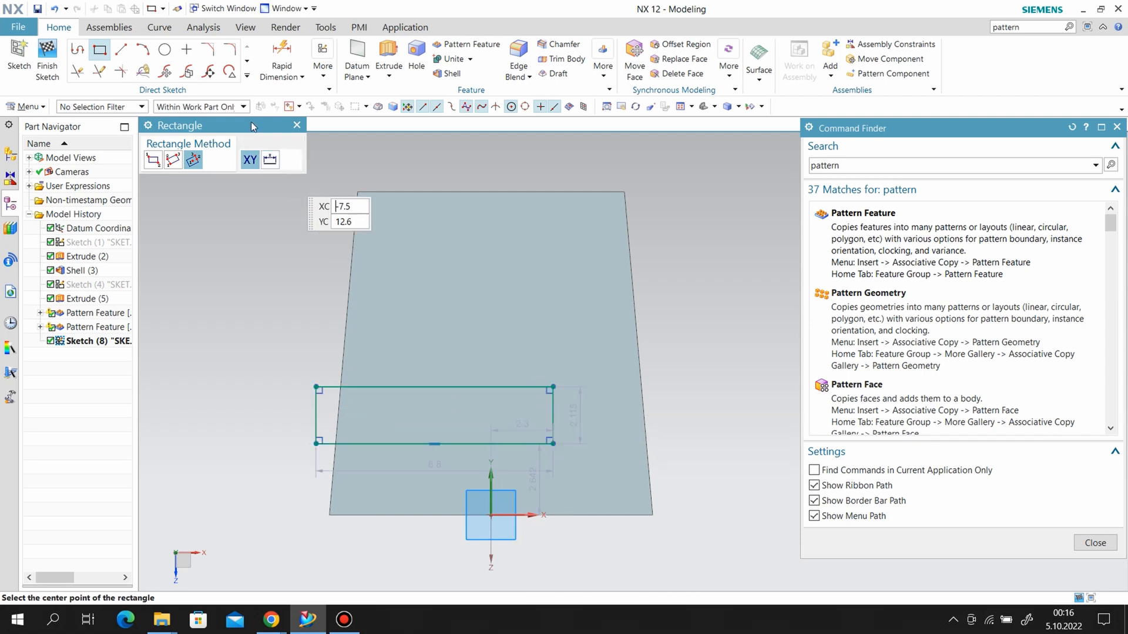
Draw circles about 2.1 in in diameter centered on the midpoints of the rectangle's two short sides, passing through its corners.
{"action": "left_click", "coordinate": [167, 52]}
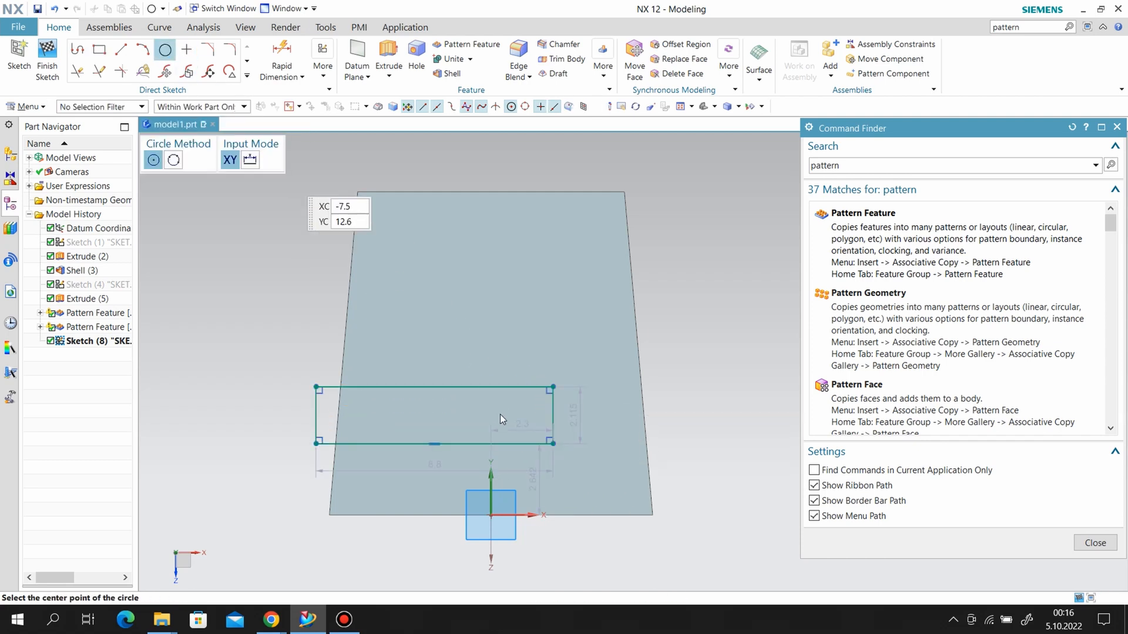
{"action": "left_click", "coordinate": [555, 416]}
{"action": "left_click", "coordinate": [554, 386]}
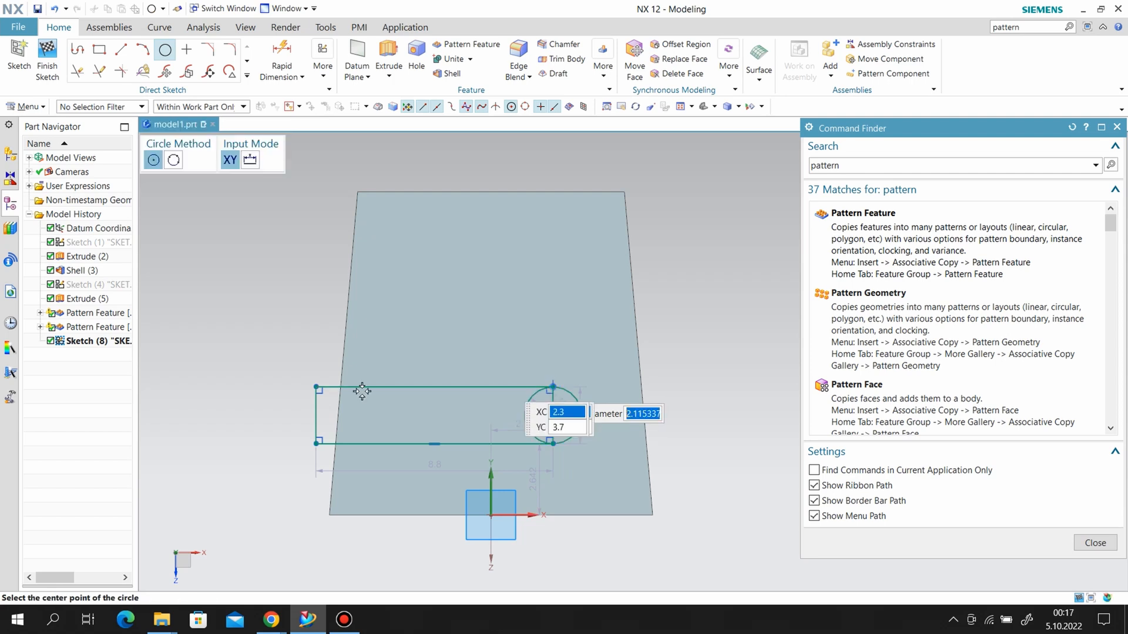
{"action": "left_click", "coordinate": [316, 415]}
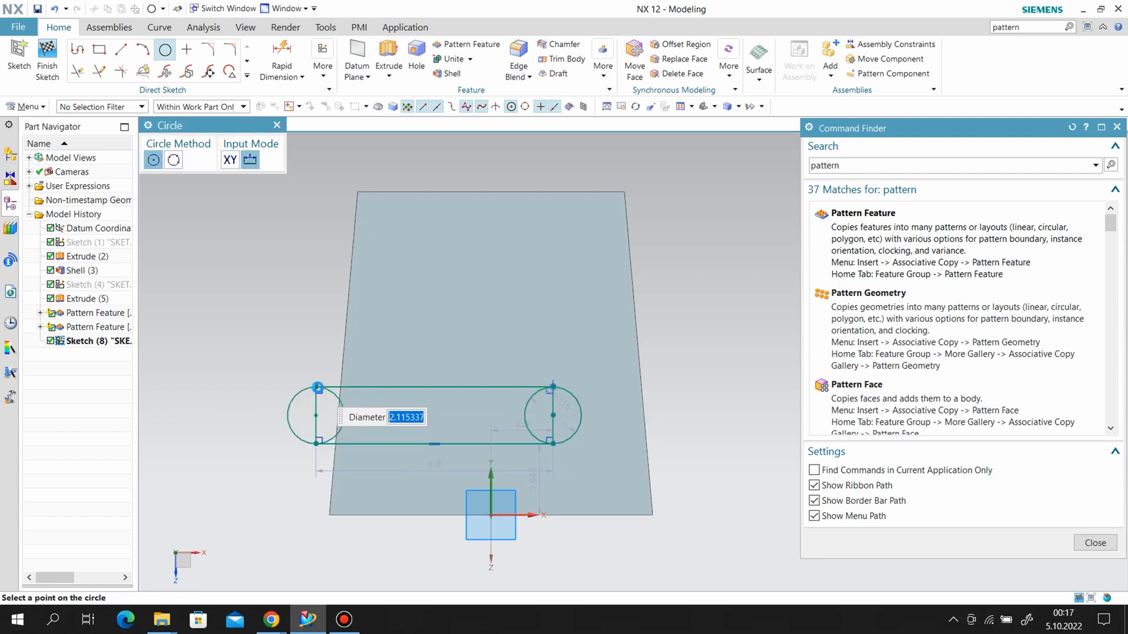
{"action": "left_click", "coordinate": [317, 387]}
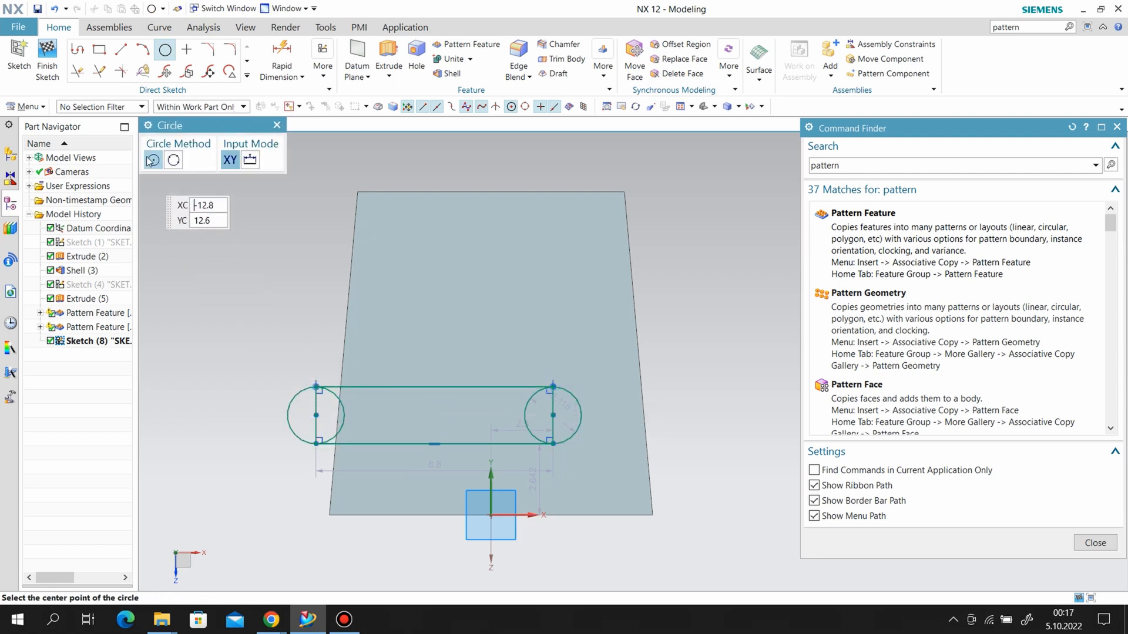
Dimension the rectangle's long side, set it to 6 in and close the dimension tool.
{"action": "left_click", "coordinate": [282, 57]}
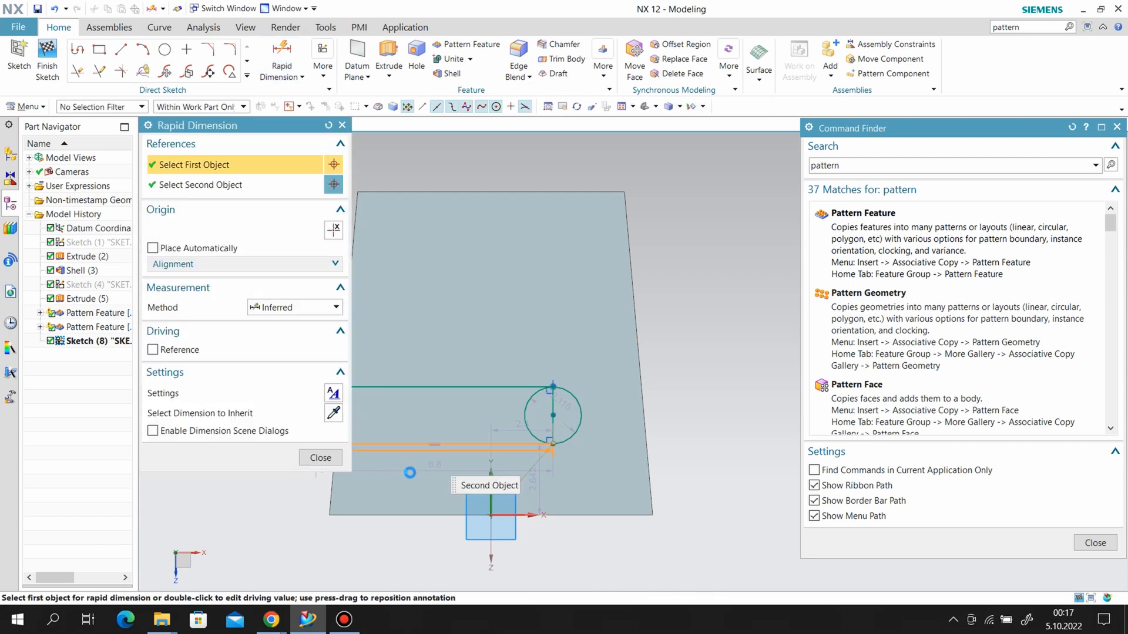
{"action": "left_click", "coordinate": [412, 477]}
{"action": "type", "text": "6"}
{"action": "key", "text": "Return"}
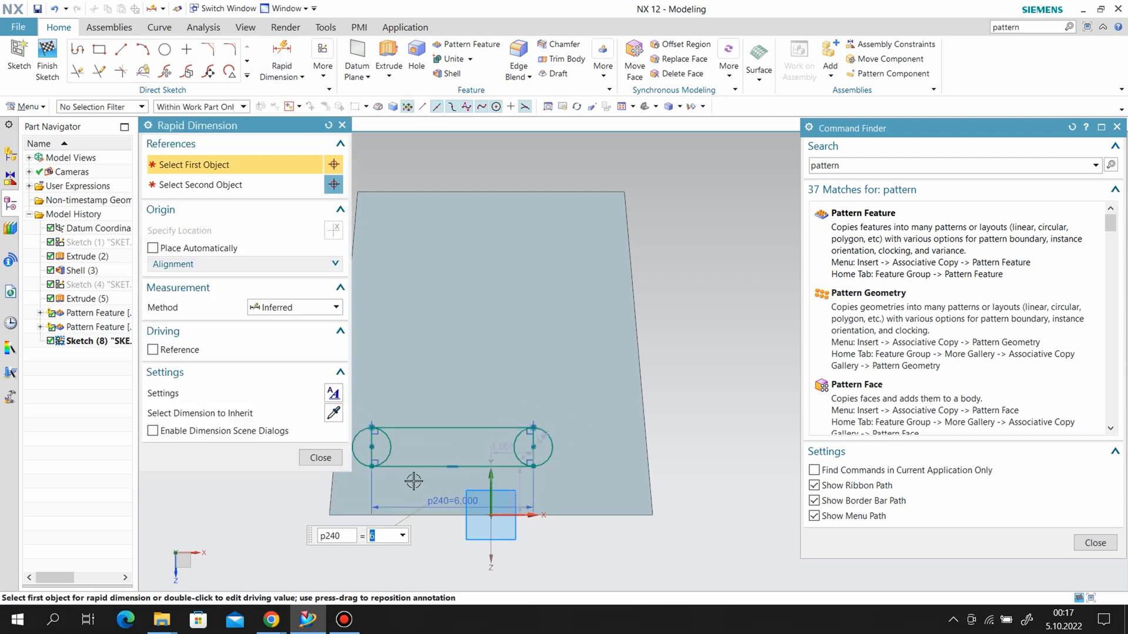
{"action": "left_click", "coordinate": [320, 458]}
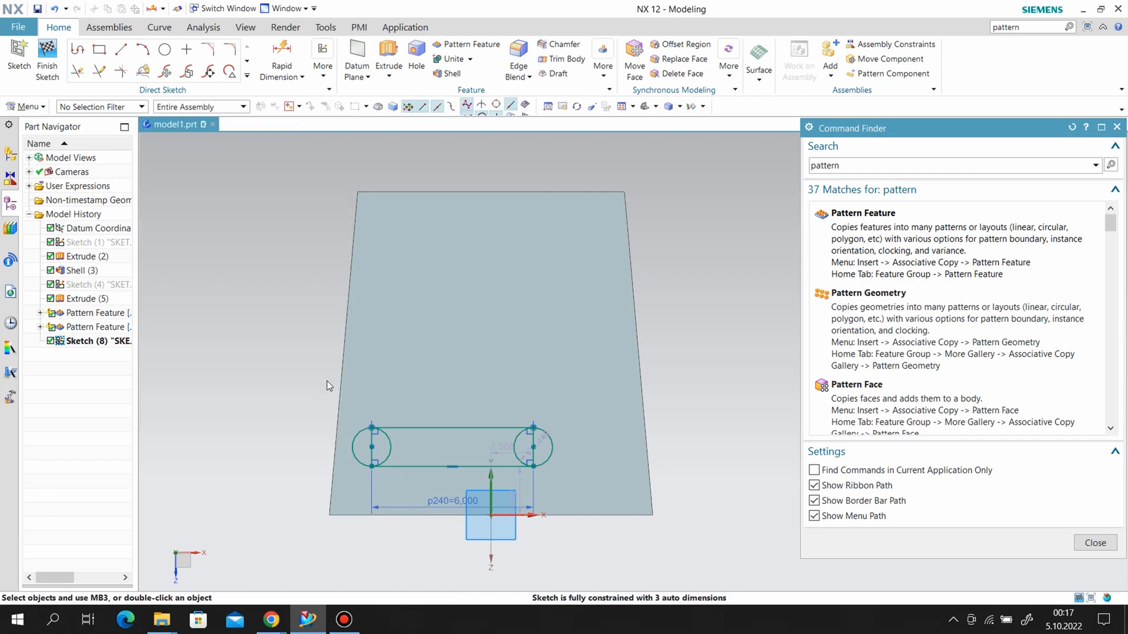
Dimension the diameter of the circle at one end of the rectangle, set it to 1.5 in and close the dimension tool.
{"action": "left_click", "coordinate": [302, 77]}
{"action": "left_click", "coordinate": [286, 121]}
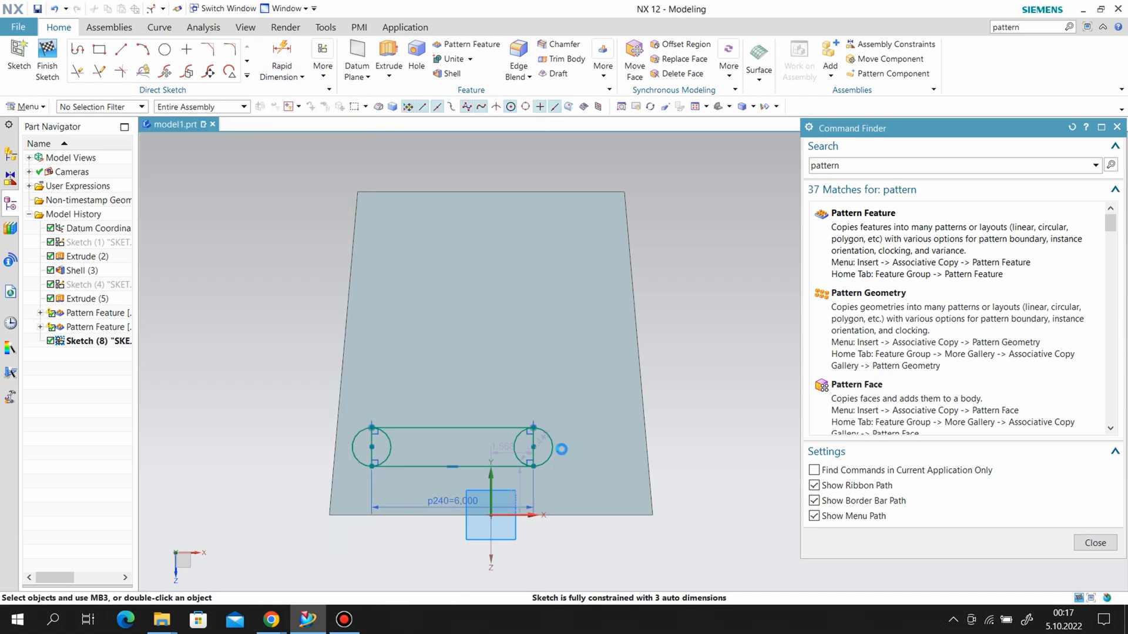
{"action": "left_click", "coordinate": [556, 447]}
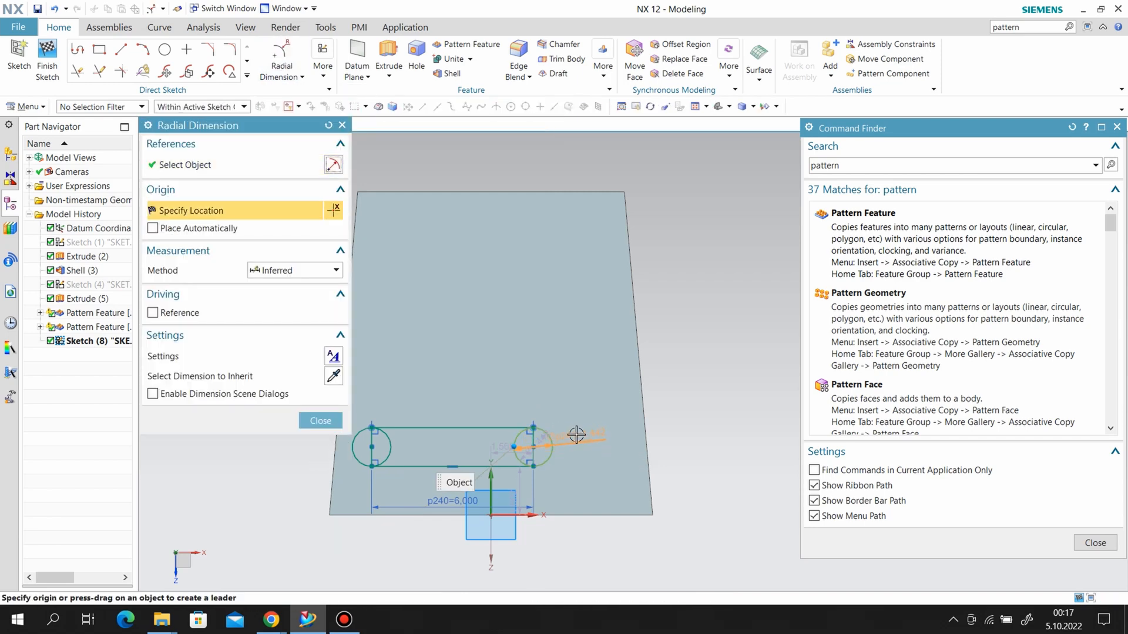
{"action": "left_click", "coordinate": [572, 409]}
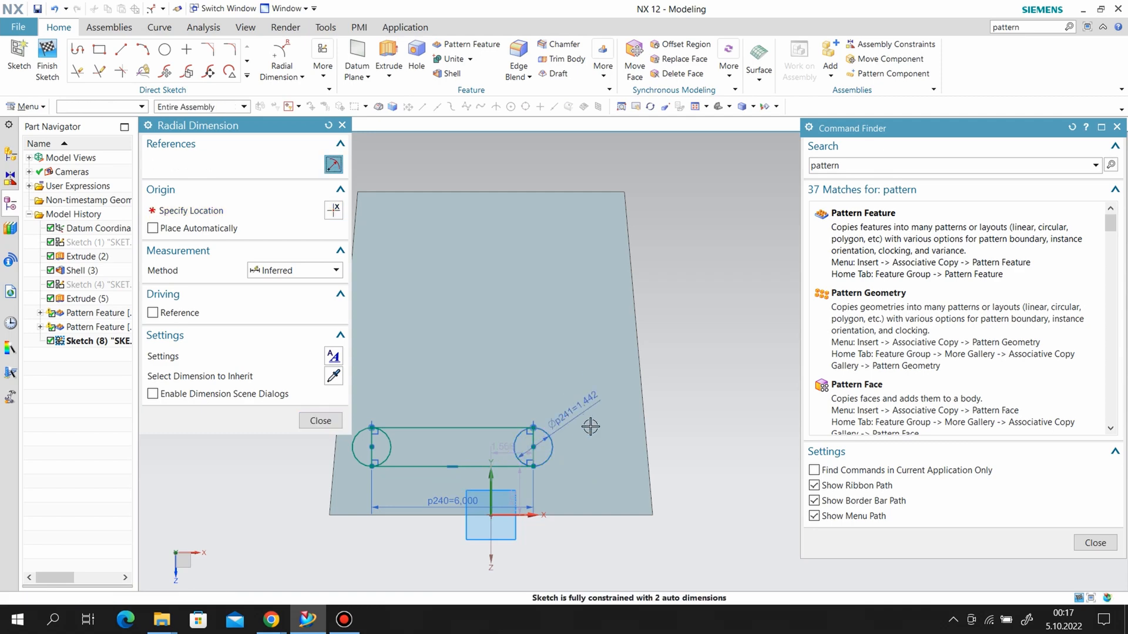
{"action": "type", "text": "1.5"}
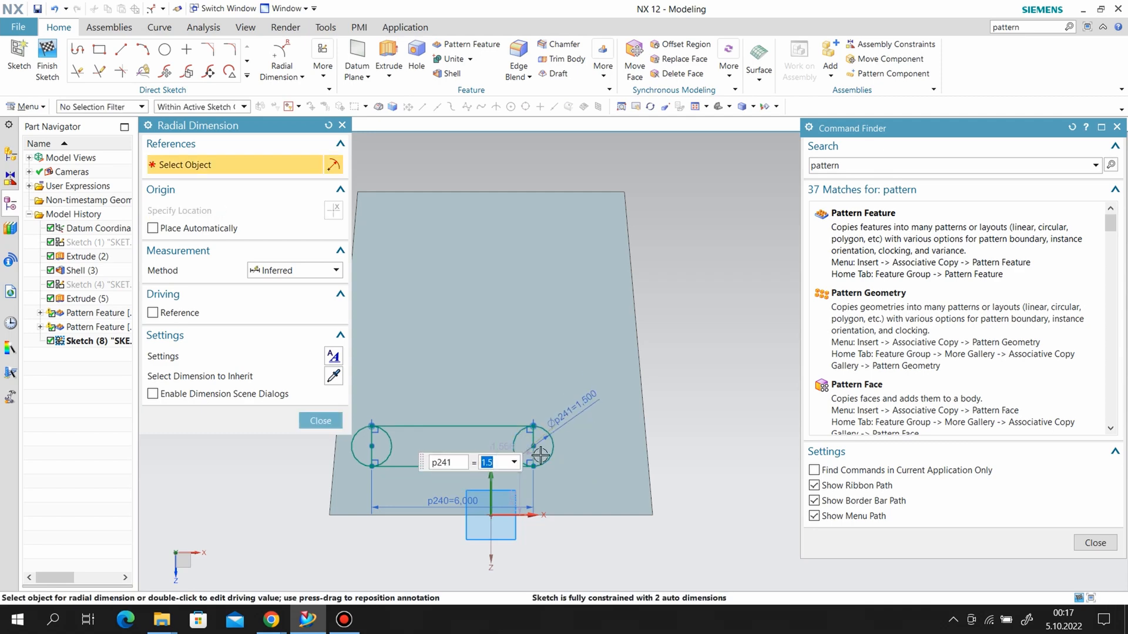
{"action": "left_click", "coordinate": [336, 417]}
Dimension the height of the circle's center above the box's wide horizontal edge and set it to 1.5 in.
{"action": "left_click", "coordinate": [288, 77]}
{"action": "left_click", "coordinate": [285, 94]}
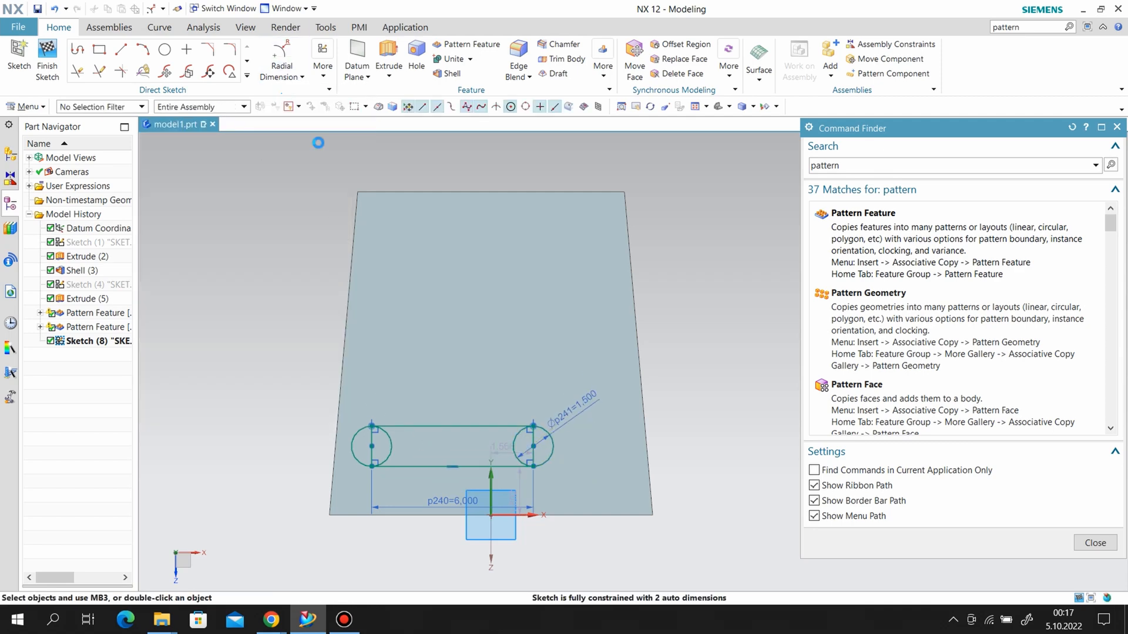
{"action": "left_click", "coordinate": [534, 446]}
{"action": "left_click", "coordinate": [571, 516]}
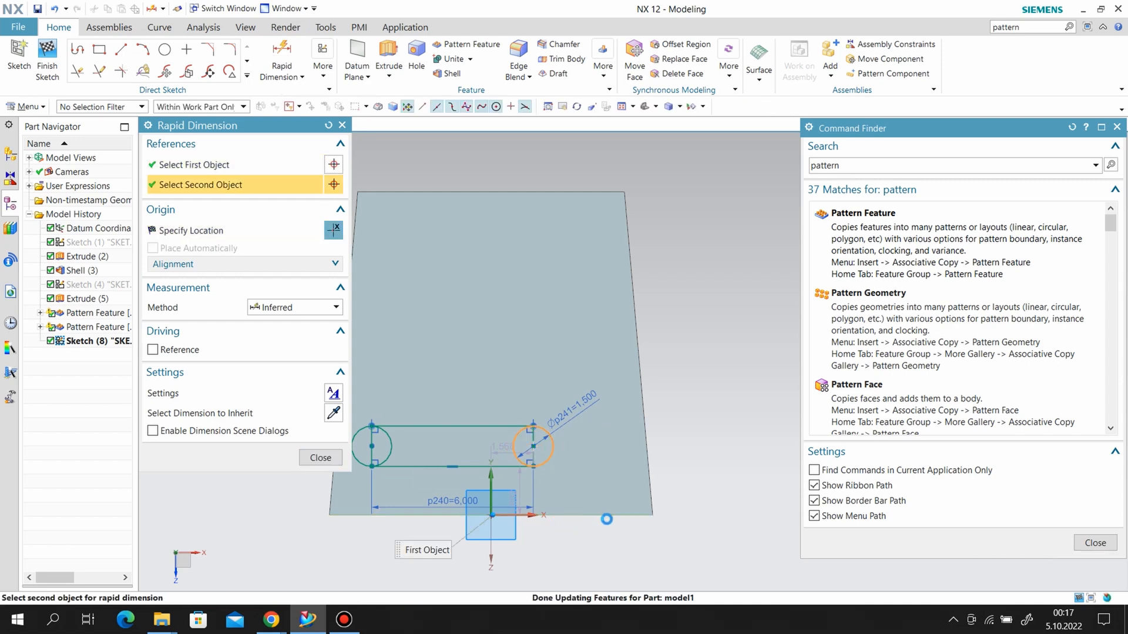
{"action": "left_click", "coordinate": [694, 491]}
{"action": "type", "text": "1.5"}
{"action": "key", "text": "Return"}
{"action": "left_click", "coordinate": [305, 460]}
Align the midpoint of the rectangle's lower long side vertically with the sketch origin using a geometric constraint.
{"action": "left_click", "coordinate": [323, 65]}
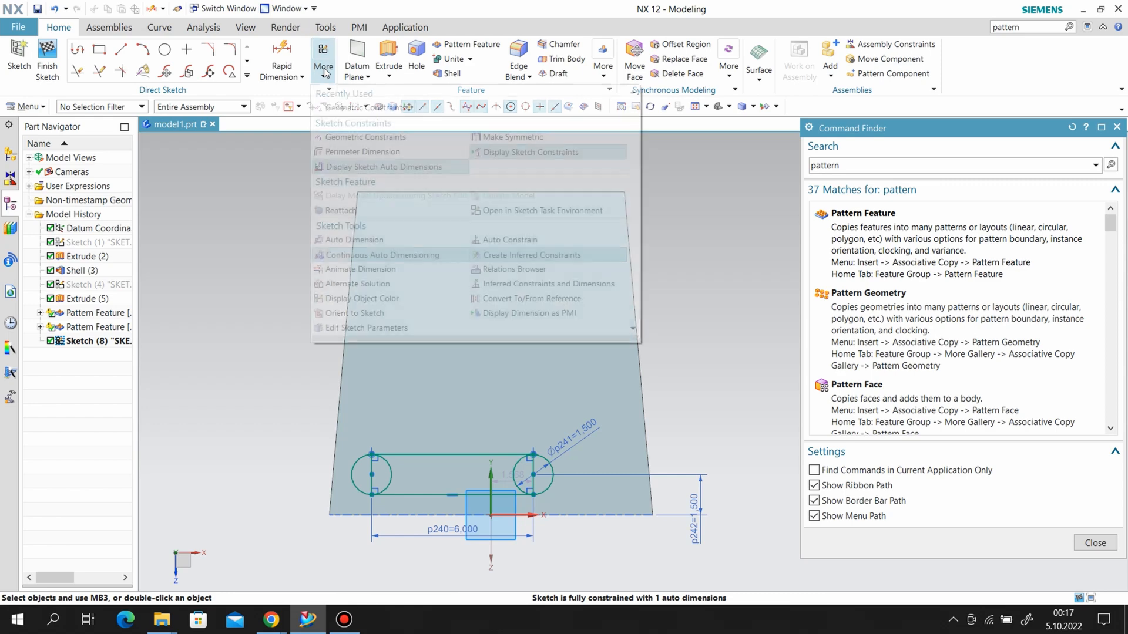
{"action": "left_click", "coordinate": [357, 211]}
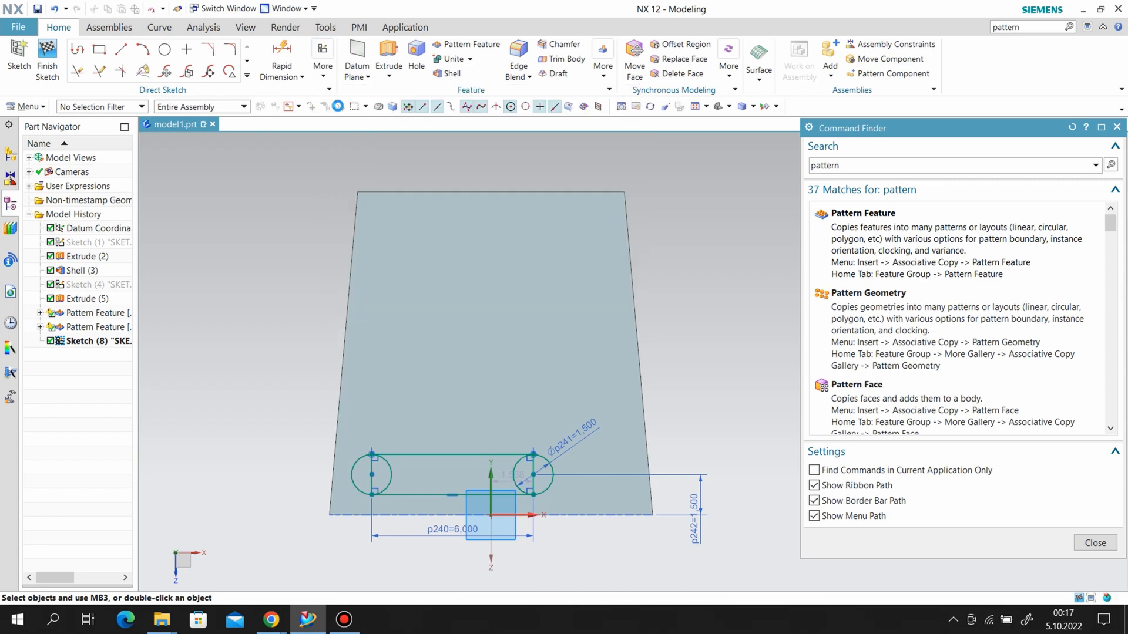
{"action": "left_click", "coordinate": [452, 495]}
{"action": "left_click", "coordinate": [492, 517]}
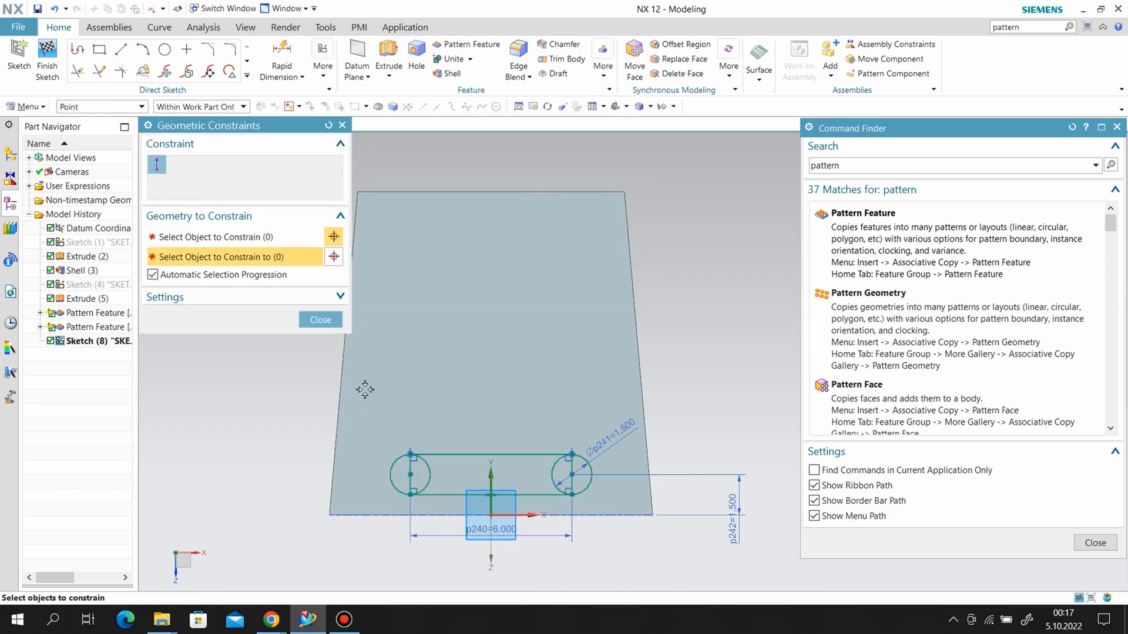
{"action": "left_click", "coordinate": [320, 319]}
Trim away the rectangle's short sides and the inner arcs of both circles to leave a rounded slot outline.
{"action": "left_click", "coordinate": [77, 71]}
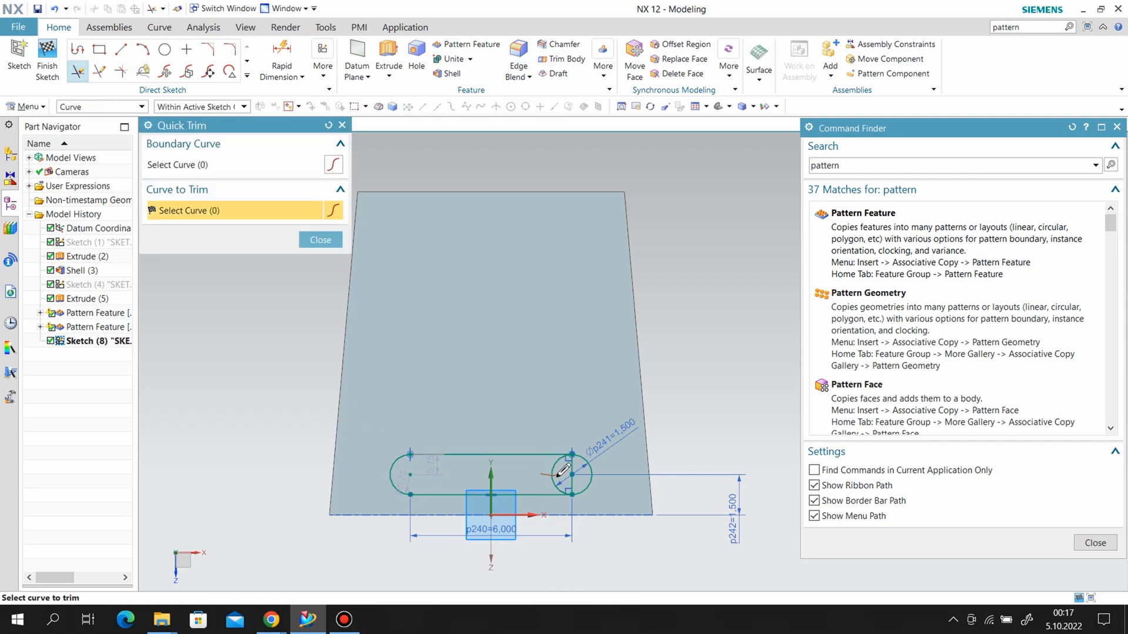
{"action": "left_click_drag", "start_coordinate": [562, 470], "coordinate": [575, 468]}
{"action": "left_click", "coordinate": [320, 240]}
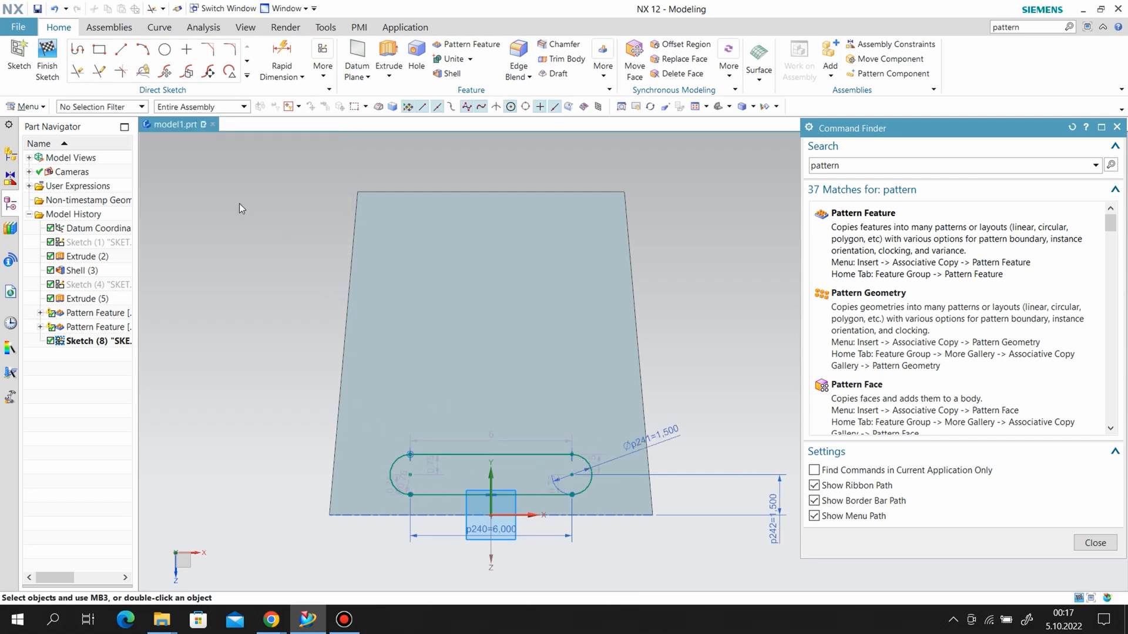
Finish the sketch and extrude the slot outline from -11.7 in to 12 in, subtracting it from the basket.
{"action": "left_click", "coordinate": [48, 59]}
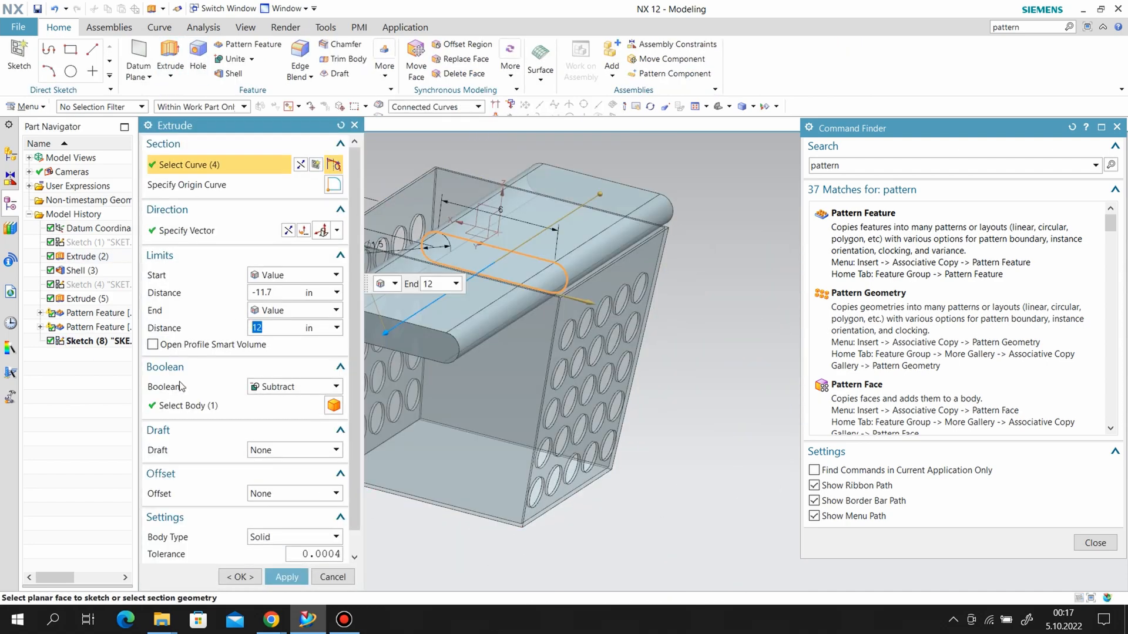
{"action": "left_click", "coordinate": [286, 575]}
{"action": "key", "text": "Escape"}
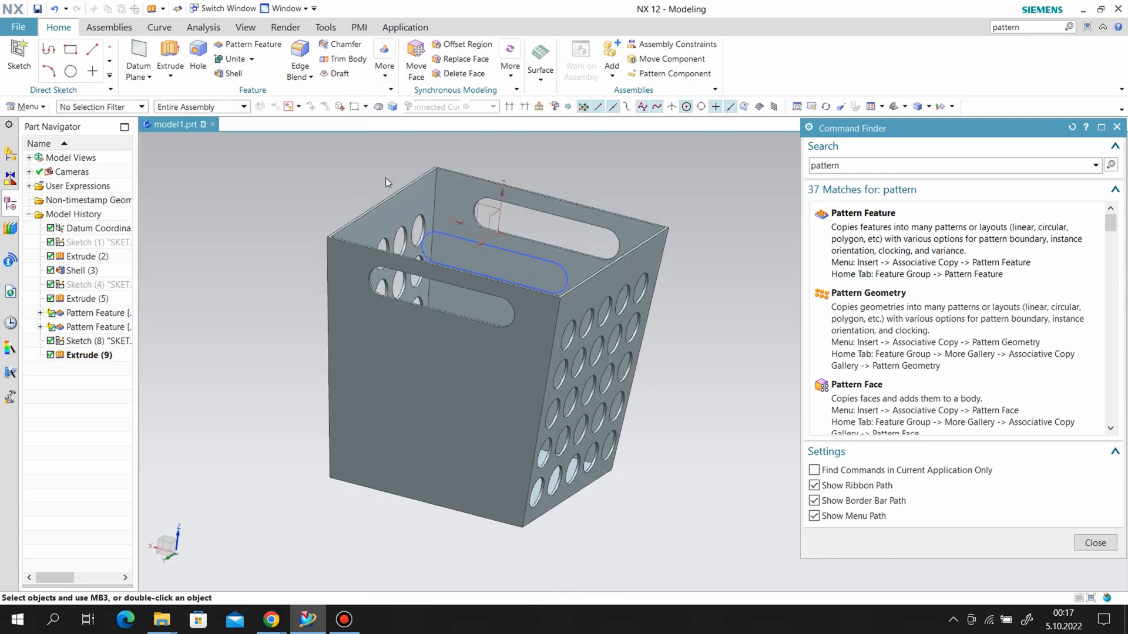
Hide the slot sketch, inspect the basket from several sides and close the Command Finder.
{"action": "right_click", "coordinate": [451, 237]}
{"action": "left_click", "coordinate": [494, 265]}
{"action": "scroll", "coordinate": [588, 301], "scroll_direction": "down", "scroll_amount": 1}
{"action": "middle_click_drag", "start_coordinate": [645, 348], "coordinate": [188, 300]}
{"action": "middle_click_drag", "start_coordinate": [653, 359], "coordinate": [795, 302]}
{"action": "left_click", "coordinate": [1117, 126]}
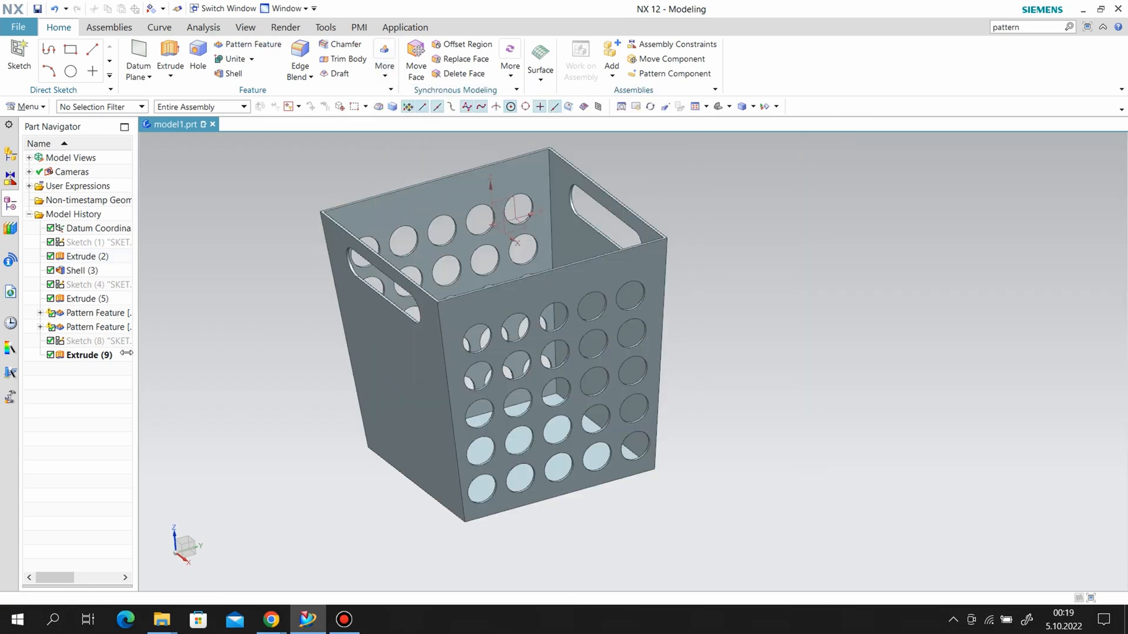
Suppress the slot, hole pattern, hole and shell features so only the solid tapered block is active.
{"action": "left_click", "coordinate": [50, 354]}
{"action": "left_click", "coordinate": [51, 341]}
{"action": "left_click", "coordinate": [51, 326]}
{"action": "left_click", "coordinate": [51, 312]}
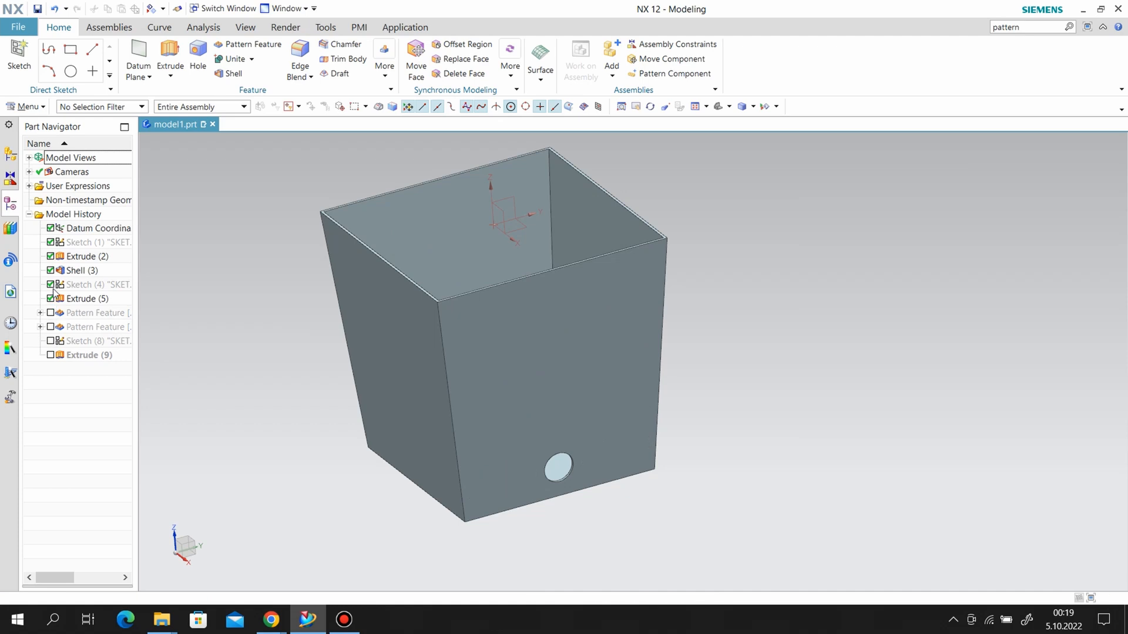
{"action": "left_click", "coordinate": [51, 271]}
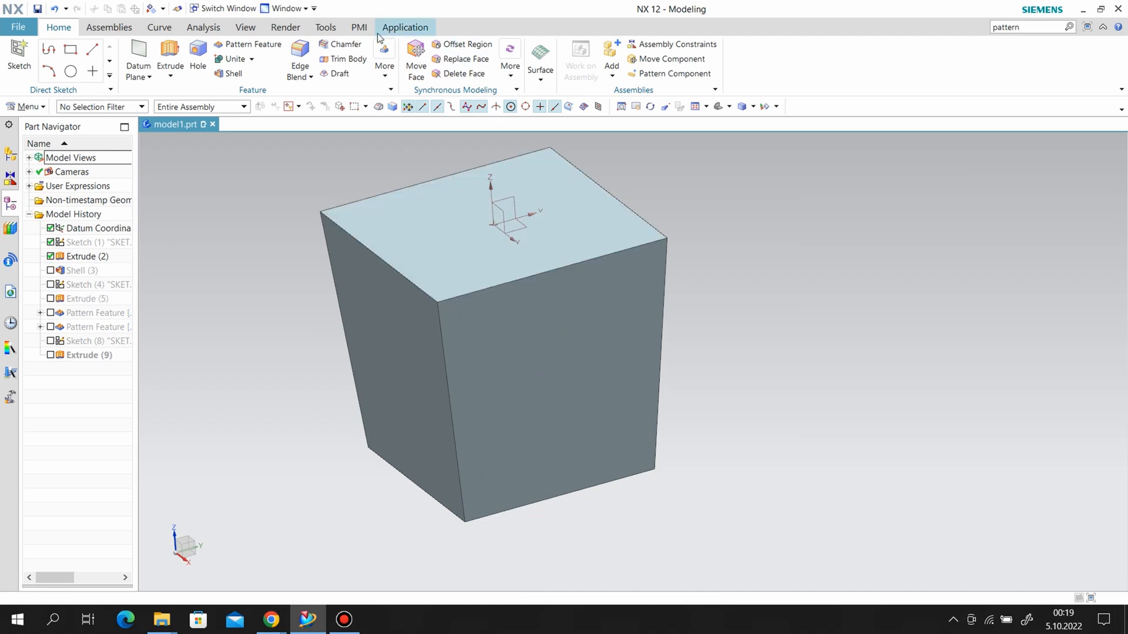
Apply a 0.75 in circular edge blend to the block's four slanted corner edges and its four bottom edges.
{"action": "left_click", "coordinate": [310, 47]}
{"action": "type", "text": "0c"}
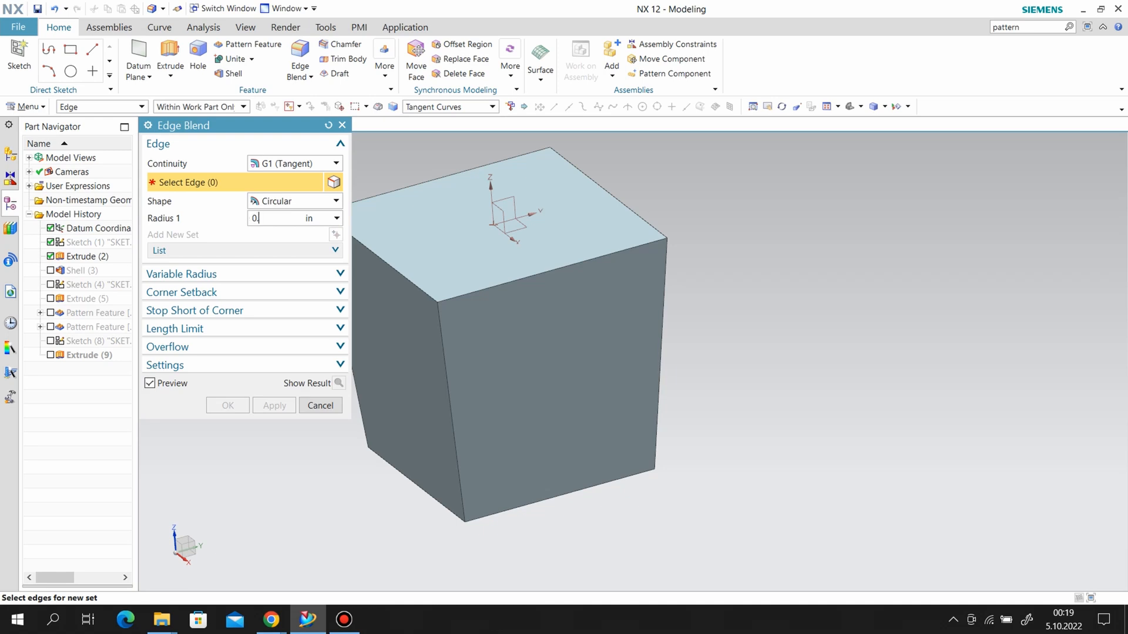
{"action": "left_click", "coordinate": [449, 406]}
{"action": "left_click", "coordinate": [659, 336]}
{"action": "scroll", "coordinate": [601, 403], "scroll_direction": "down", "scroll_amount": 2}
{"action": "left_click", "coordinate": [438, 364]}
{"action": "left_click", "coordinate": [482, 455]}
{"action": "left_click", "coordinate": [598, 456]}
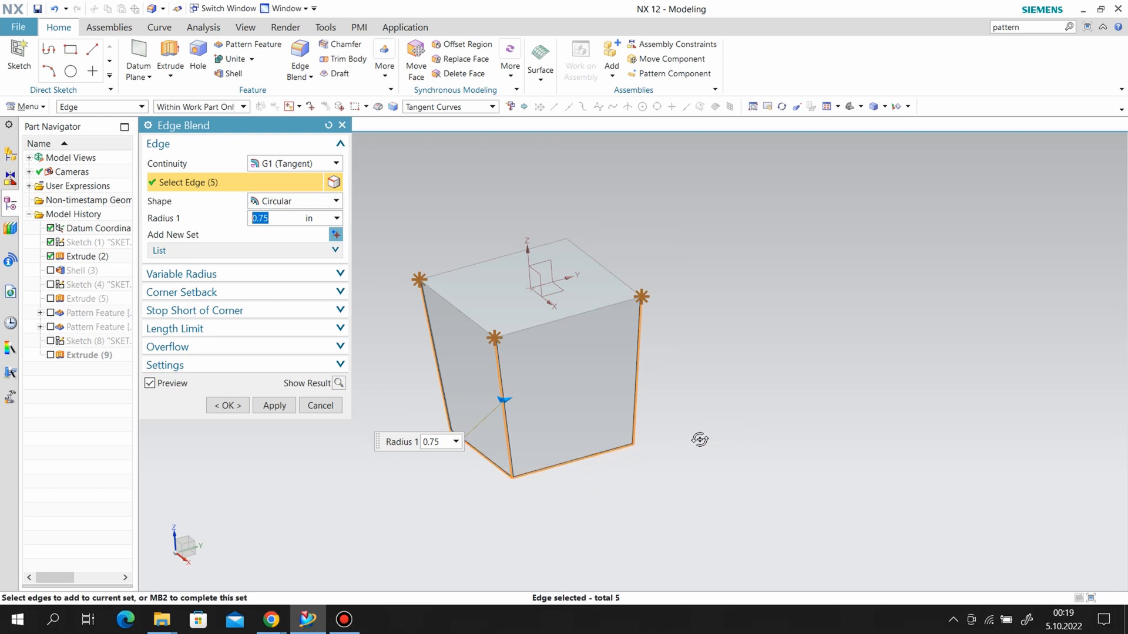
{"action": "middle_click_drag", "start_coordinate": [699, 439], "coordinate": [636, 423]}
{"action": "left_click", "coordinate": [643, 386]}
{"action": "middle_click_drag", "start_coordinate": [647, 374], "coordinate": [634, 406]}
{"action": "left_click", "coordinate": [635, 405]}
{"action": "middle_click_drag", "start_coordinate": [706, 337], "coordinate": [710, 403]}
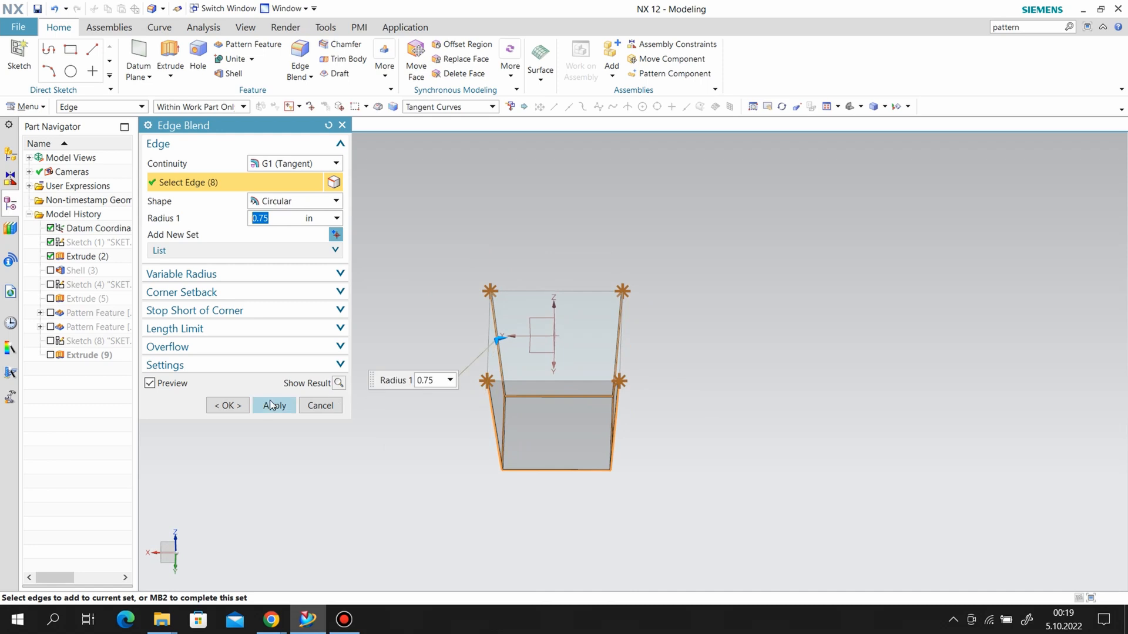
{"action": "left_click", "coordinate": [228, 406]}
Unsuppress the shell and the hole sketch, and close the update report.
{"action": "left_click_drag", "start_coordinate": [94, 368], "coordinate": [60, 283]}
{"action": "left_click", "coordinate": [50, 285]}
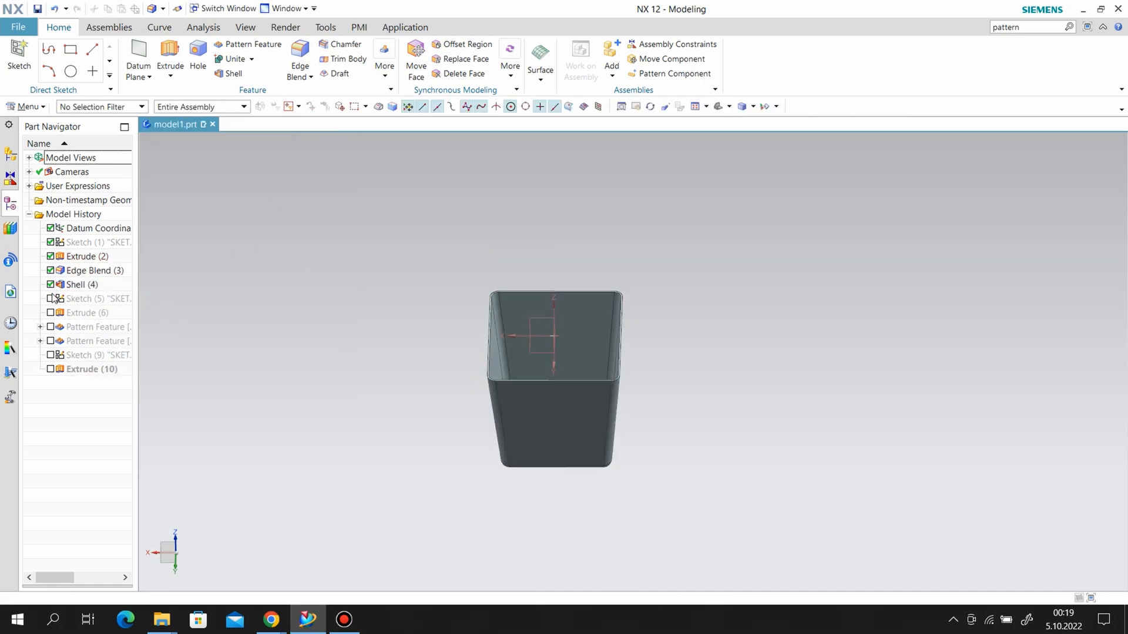
{"action": "left_click", "coordinate": [51, 299]}
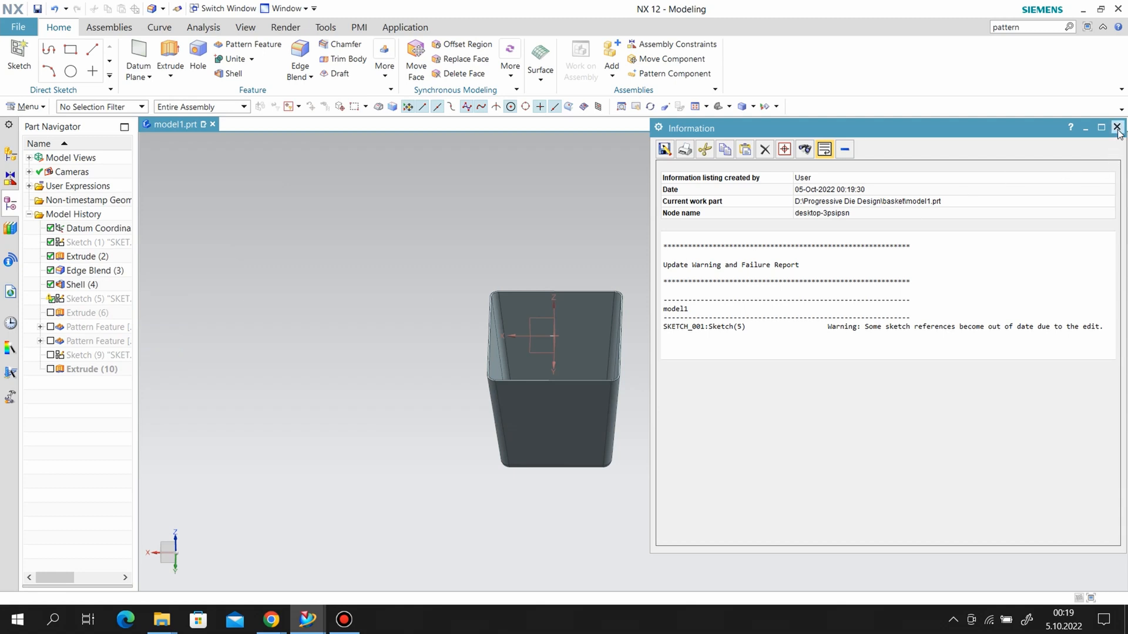
{"action": "left_click", "coordinate": [1117, 128]}
{"action": "left_click", "coordinate": [51, 327]}
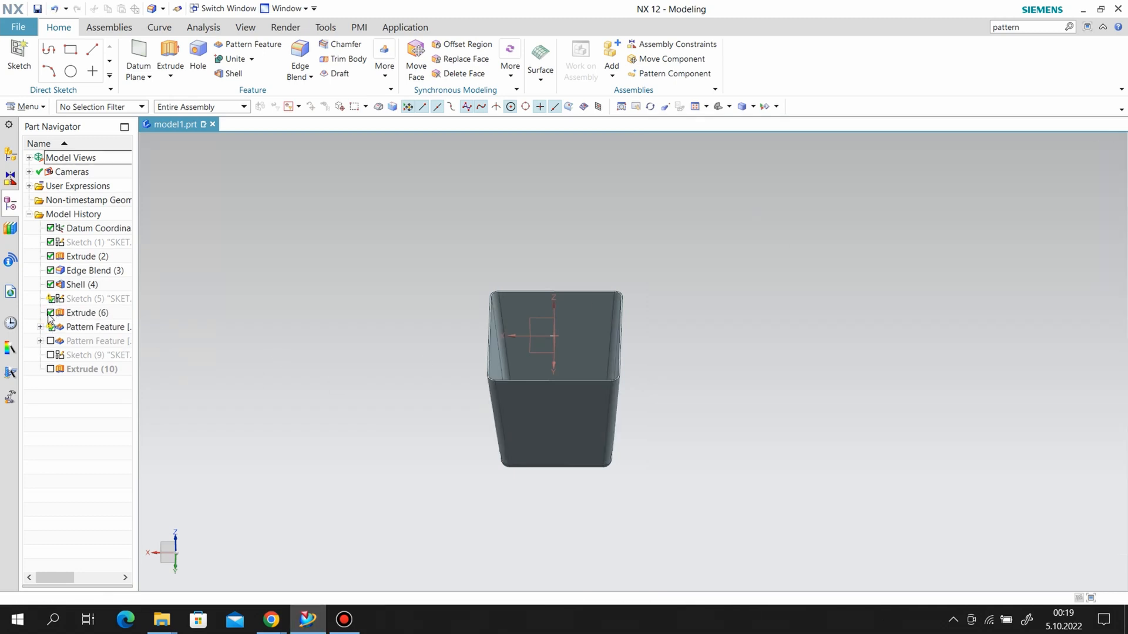
Open the hole sketch for editing and delete the circle's outdated vertical alignment constraint.
{"action": "double_click", "coordinate": [80, 299]}
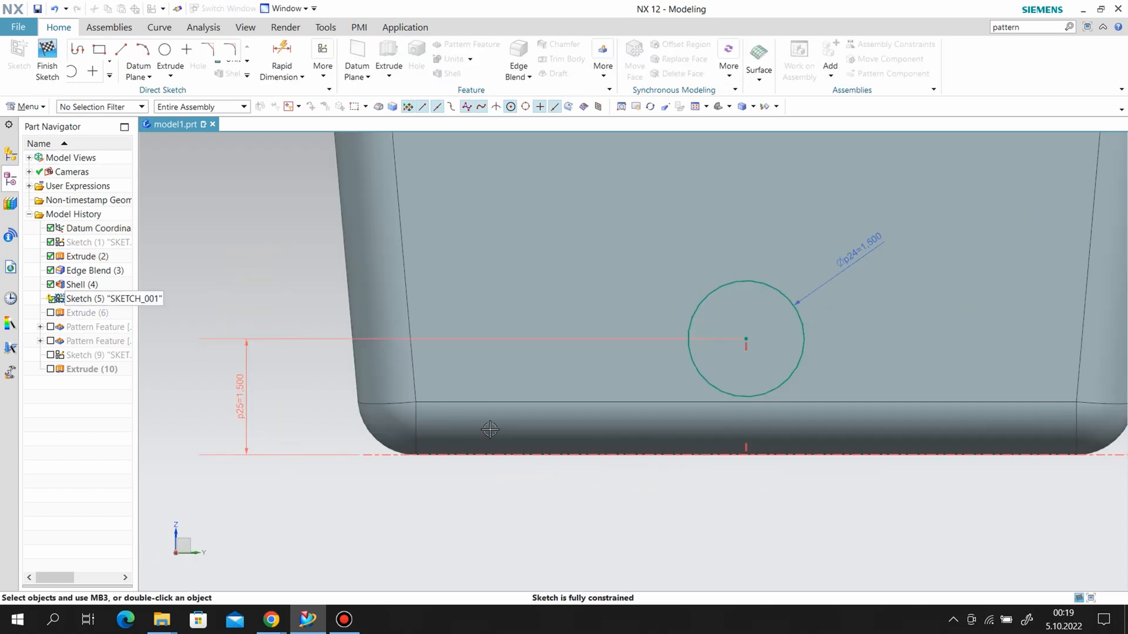
{"action": "right_click", "coordinate": [292, 396]}
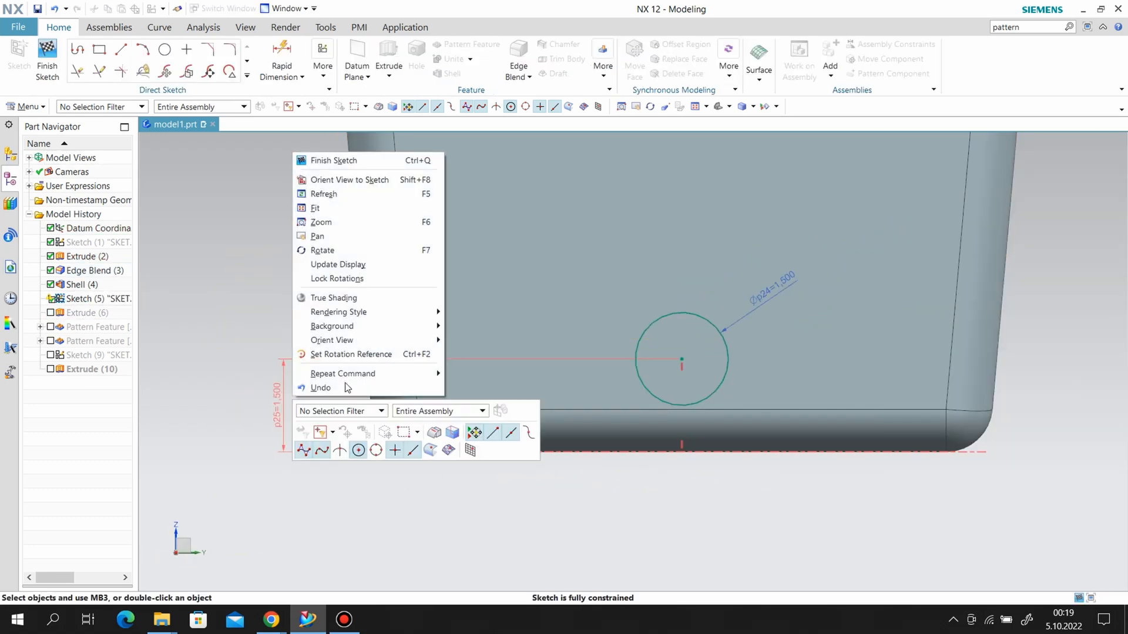
{"action": "left_click", "coordinate": [277, 289]}
{"action": "right_click", "coordinate": [681, 441]}
{"action": "left_click", "coordinate": [712, 488]}
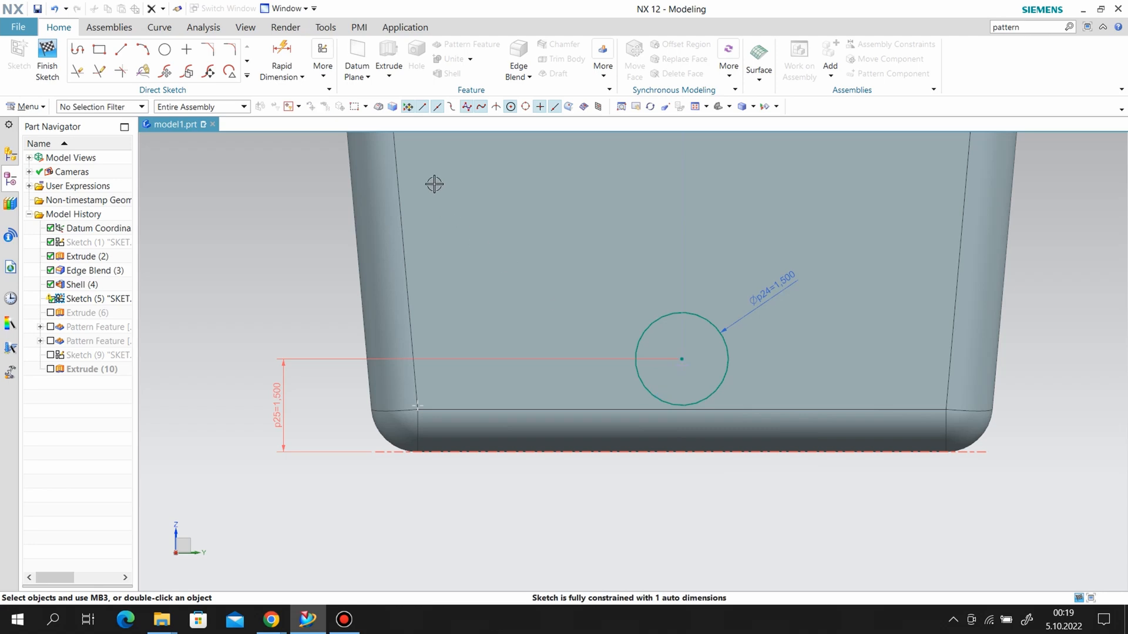
Constrain the circle's center to align vertically with the midpoint of the bottom blend's upper edge.
{"action": "left_click", "coordinate": [323, 68]}
{"action": "left_click", "coordinate": [364, 73]}
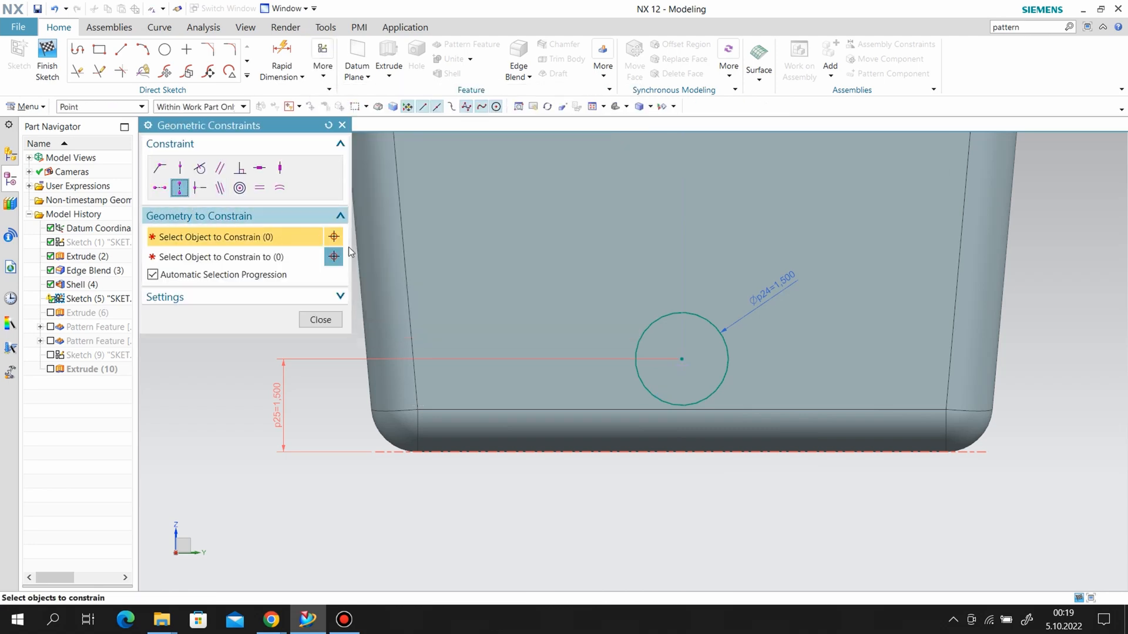
{"action": "left_click", "coordinate": [682, 361]}
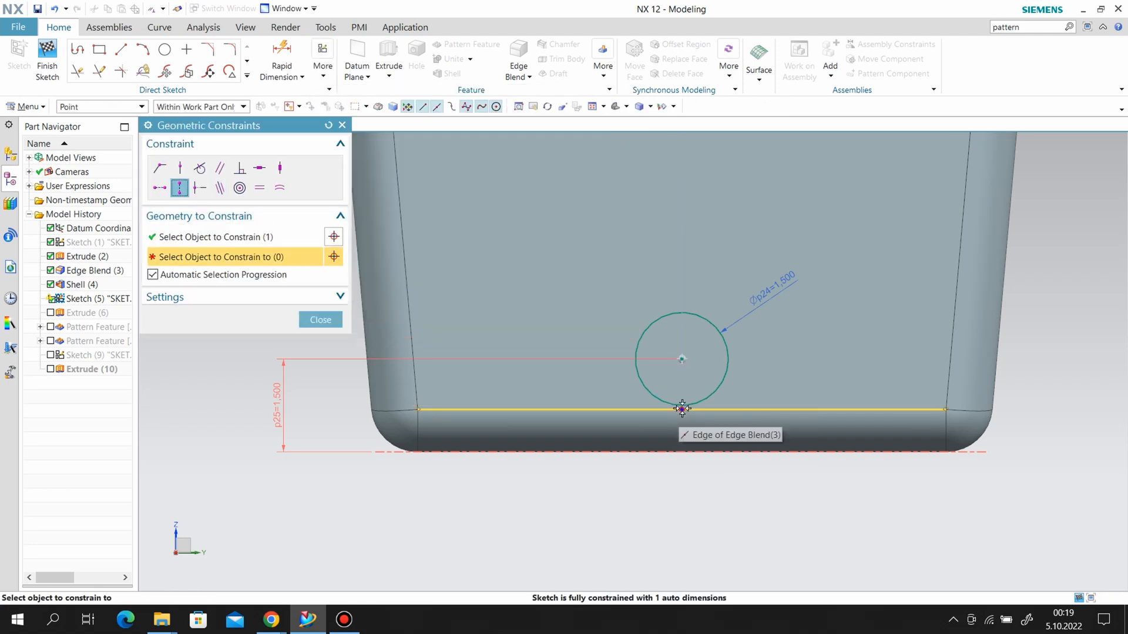
{"action": "left_click", "coordinate": [679, 410]}
{"action": "left_click", "coordinate": [307, 320]}
Replace the circle's outdated height dimension with a new one from its center to the basket's bottom edge.
{"action": "right_click", "coordinate": [296, 372]}
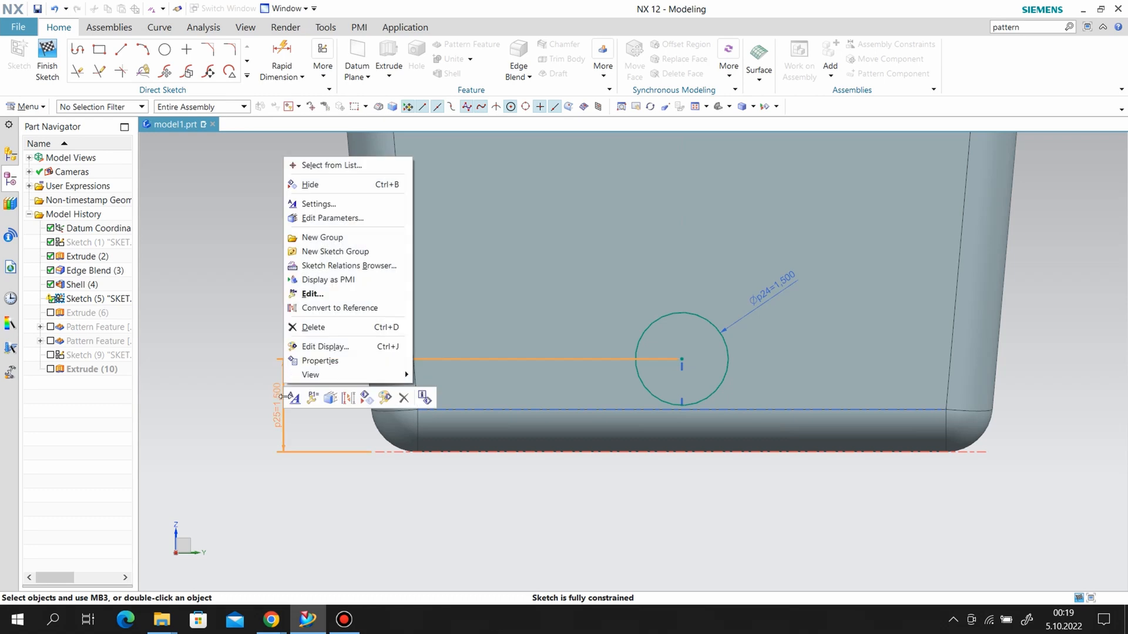
{"action": "left_click", "coordinate": [316, 325]}
{"action": "left_click", "coordinate": [281, 70]}
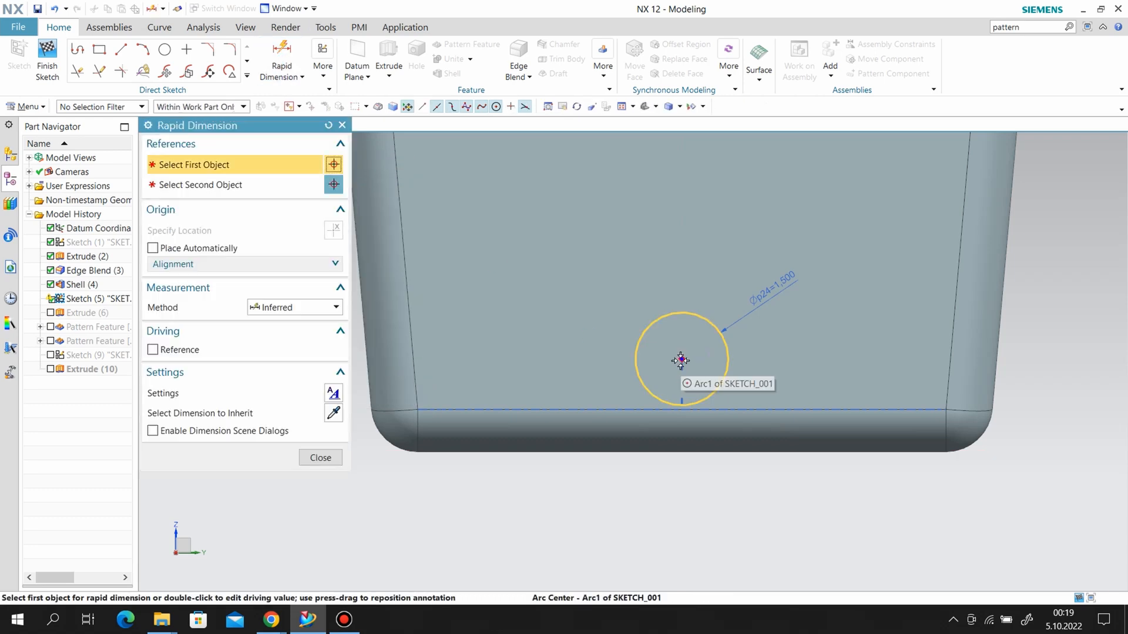
{"action": "left_click", "coordinate": [681, 361]}
{"action": "left_click", "coordinate": [681, 457]}
{"action": "scroll", "coordinate": [659, 464], "scroll_direction": "down", "scroll_amount": 2}
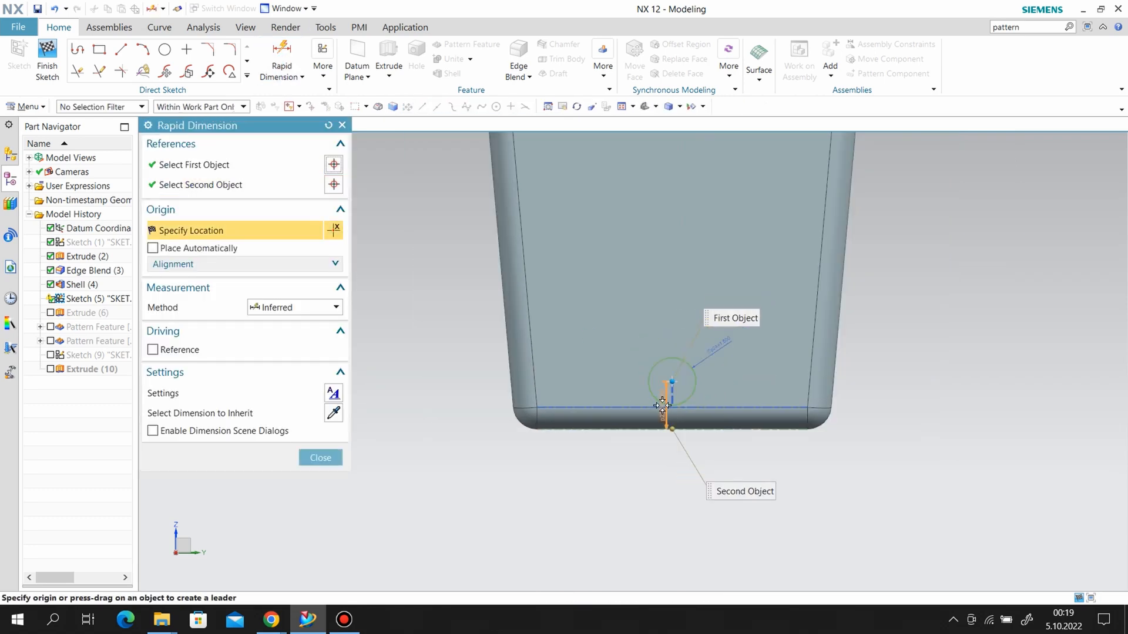
{"action": "left_click", "coordinate": [486, 397]}
{"action": "left_click", "coordinate": [320, 457]}
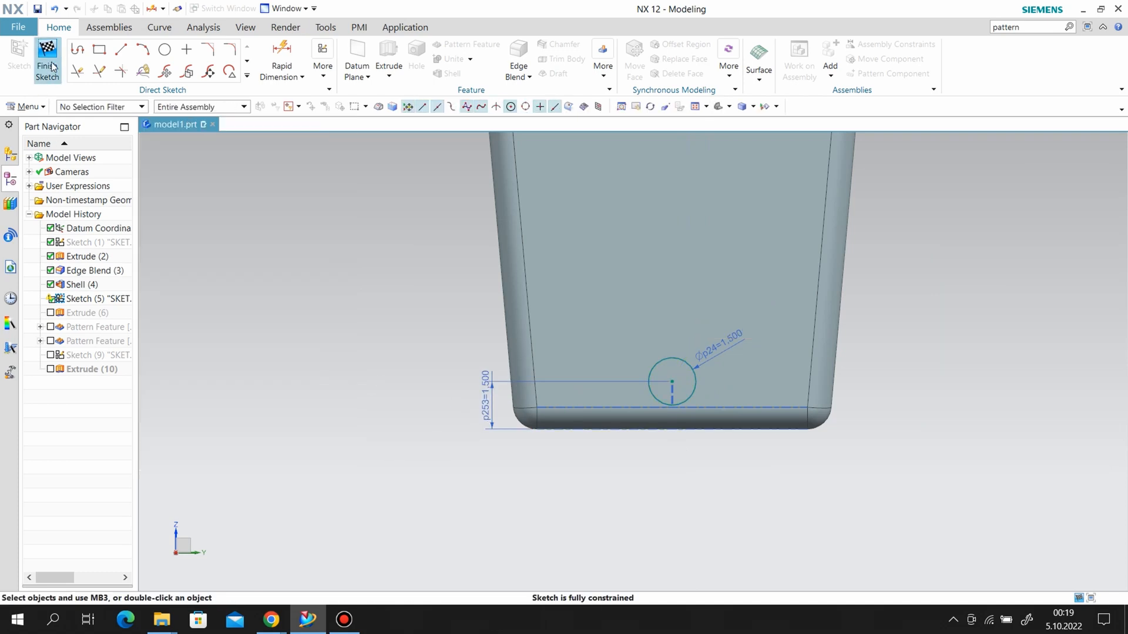
Finish the hole sketch and unsuppress the hole extrude, both hole patterns and the slot cut with its sketch.
{"action": "left_click", "coordinate": [46, 61]}
{"action": "left_click", "coordinate": [50, 313]}
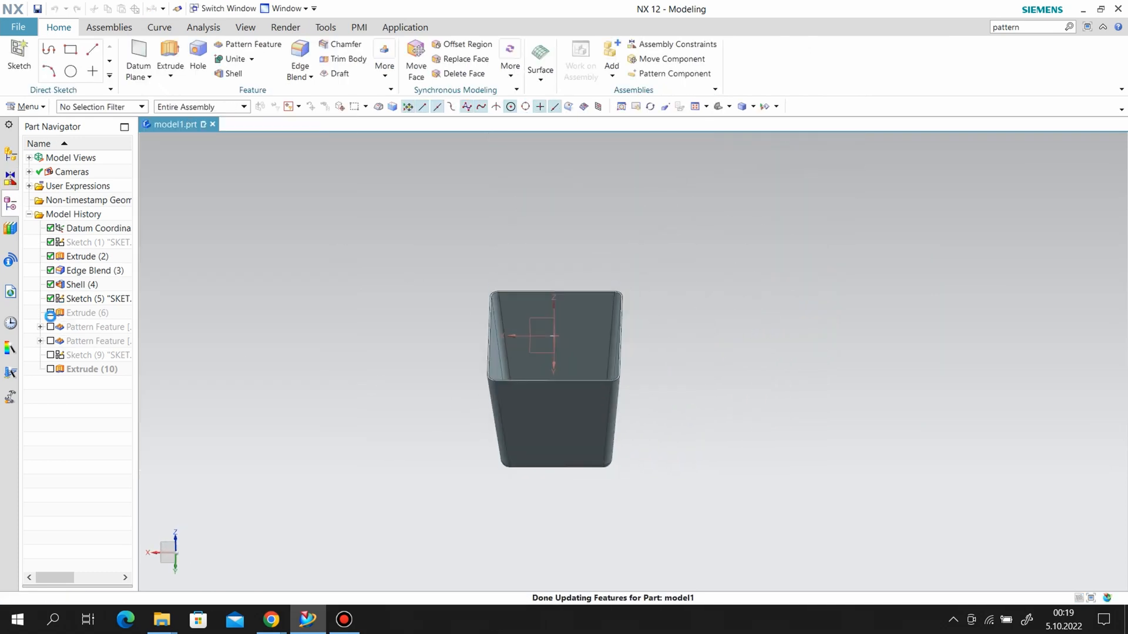
{"action": "left_click", "coordinate": [50, 341]}
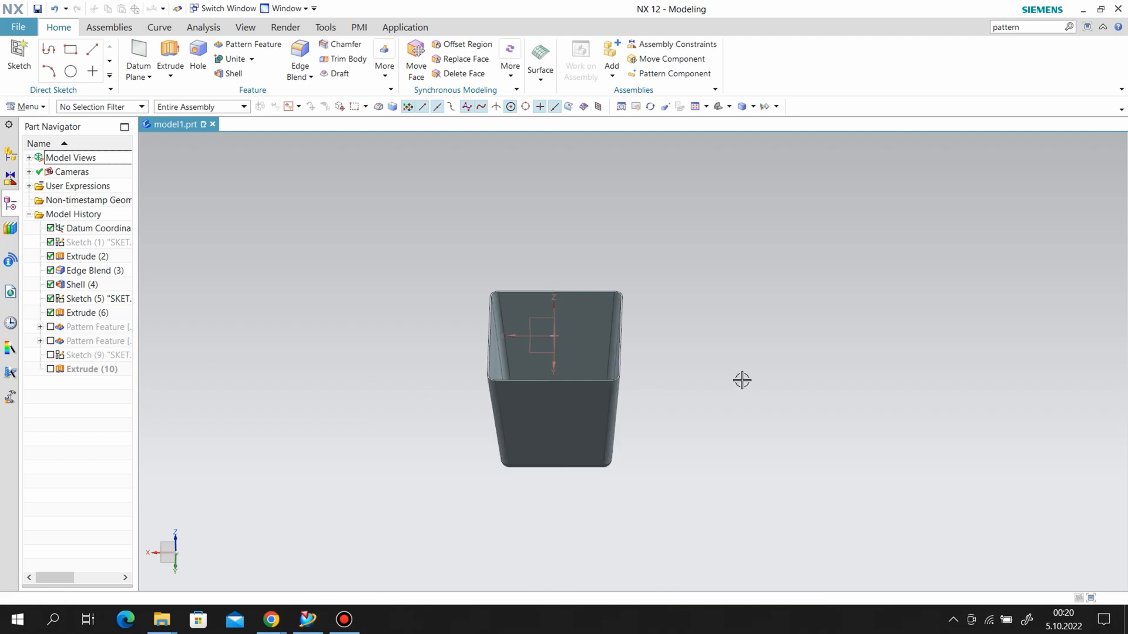
{"action": "left_click", "coordinate": [50, 326]}
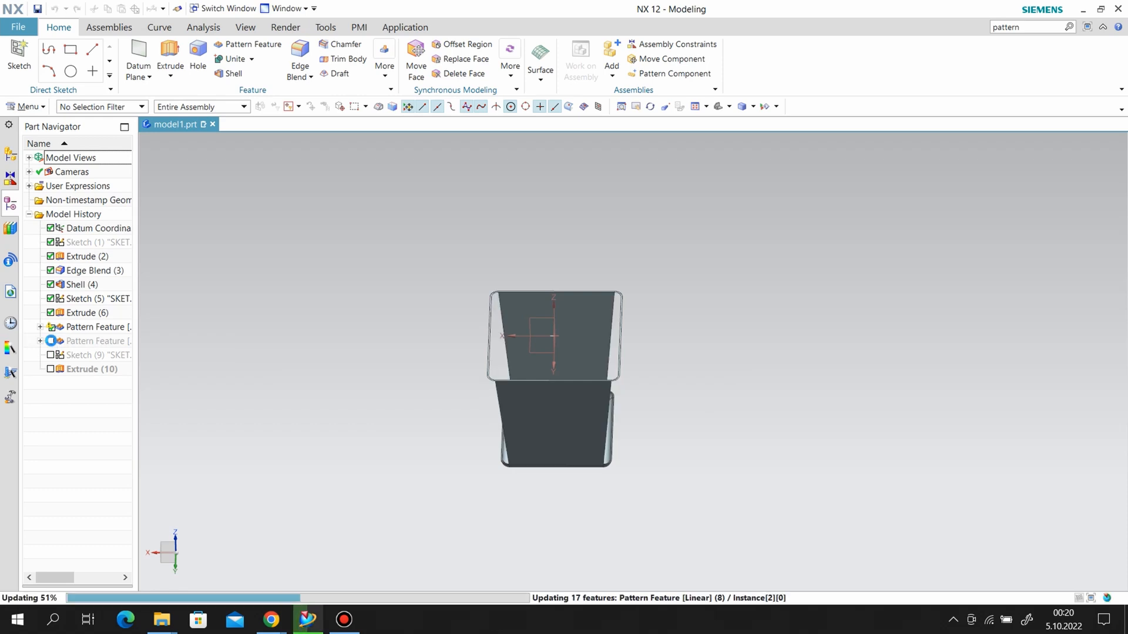
{"action": "left_click", "coordinate": [51, 370]}
Hide the circle's hole sketch on the basket.
{"action": "mouse_move", "coordinate": [692, 387]}
{"action": "middle_mouse_down"}
{"action": "mouse_move", "coordinate": [667, 385]}
{"action": "mouse_move", "coordinate": [629, 304]}
{"action": "mouse_move", "coordinate": [700, 350]}
{"action": "mouse_move", "coordinate": [649, 350]}
{"action": "mouse_move", "coordinate": [647, 330]}
{"action": "mouse_move", "coordinate": [644, 373]}
{"action": "mouse_move", "coordinate": [665, 396]}
{"action": "mouse_move", "coordinate": [468, 406]}
{"action": "middle_mouse_up"}
{"action": "right_click", "coordinate": [468, 406]}
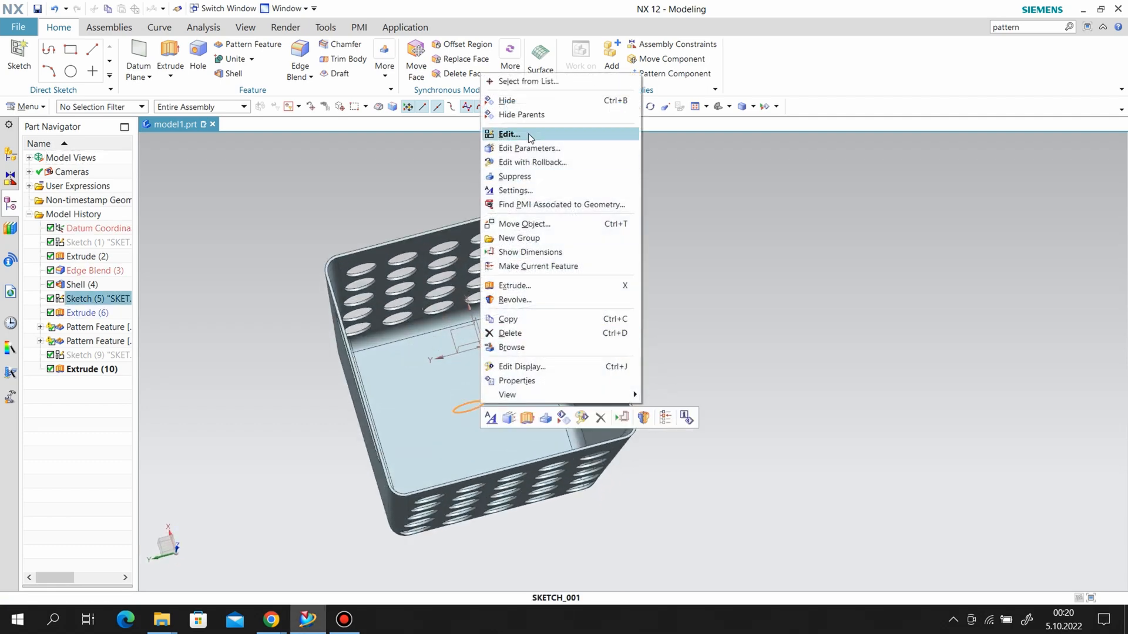
{"action": "left_click", "coordinate": [508, 101]}
{"action": "mouse_move", "coordinate": [596, 257]}
{"action": "middle_mouse_down"}
{"action": "mouse_move", "coordinate": [660, 262]}
{"action": "mouse_move", "coordinate": [650, 246]}
{"action": "mouse_move", "coordinate": [662, 191]}
{"action": "mouse_move", "coordinate": [611, 229]}
{"action": "mouse_move", "coordinate": [537, 256]}
{"action": "mouse_move", "coordinate": [509, 286]}
{"action": "mouse_move", "coordinate": [601, 253]}
{"action": "middle_mouse_up"}
Apply an Edge Blend with a radius of 0.125/2 in to all edges of the basket, including the holes and handle slots.
{"action": "left_click", "coordinate": [300, 59]}
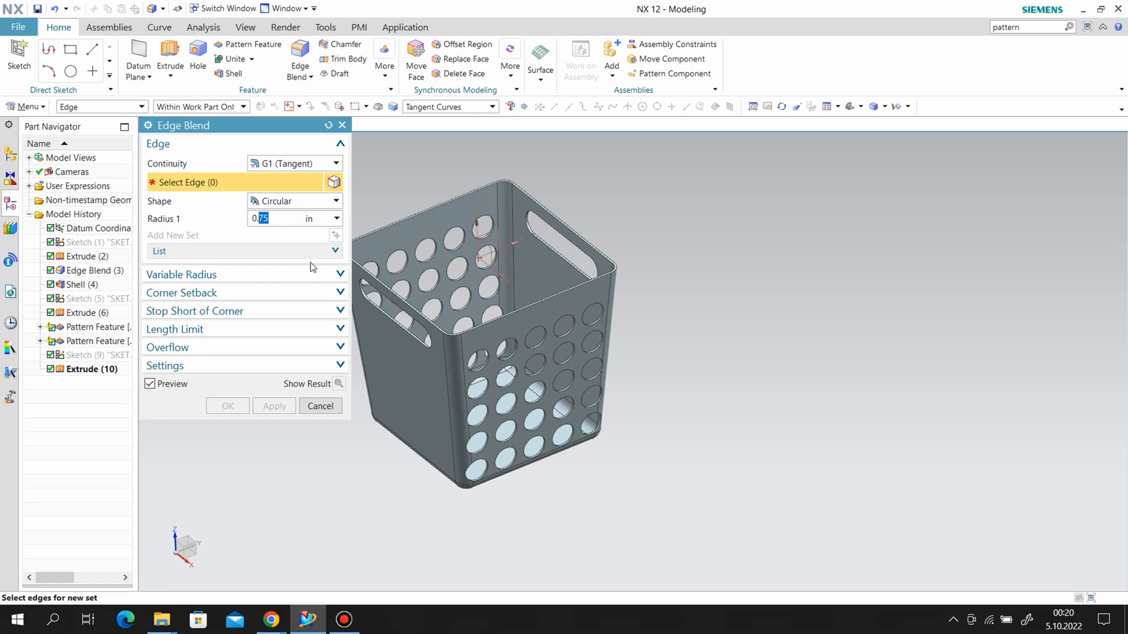
{"action": "type", "text": "0.125/2"}
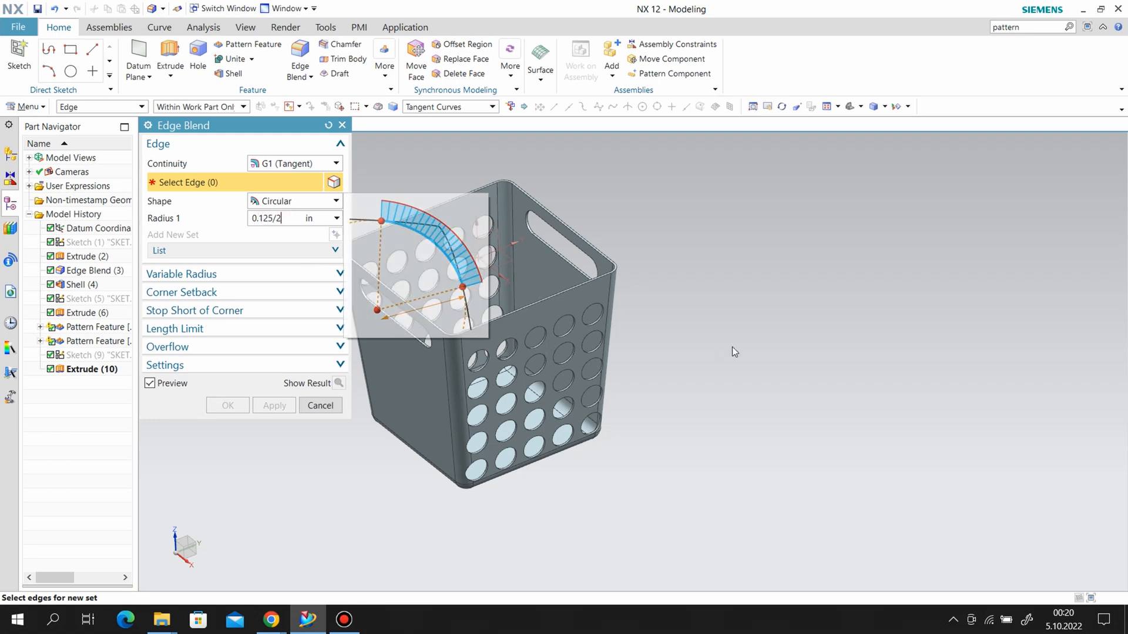
{"action": "scroll", "coordinate": [732, 351], "scroll_direction": "down", "scroll_amount": 2}
{"action": "left_click_drag", "start_coordinate": [405, 193], "coordinate": [723, 473]}
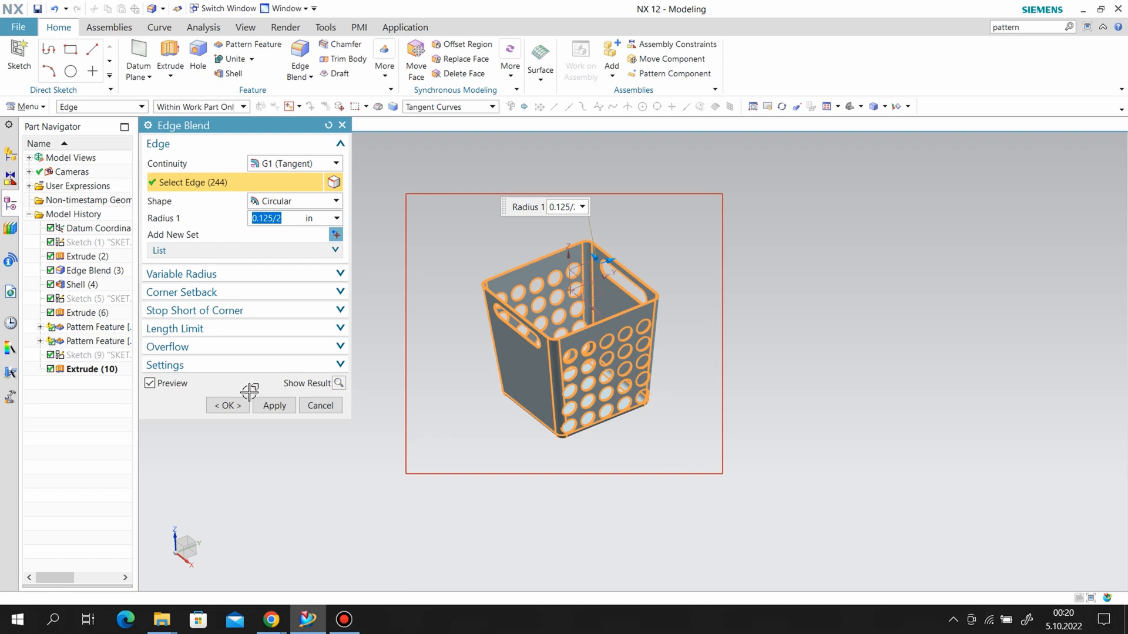
{"action": "left_click", "coordinate": [233, 404]}
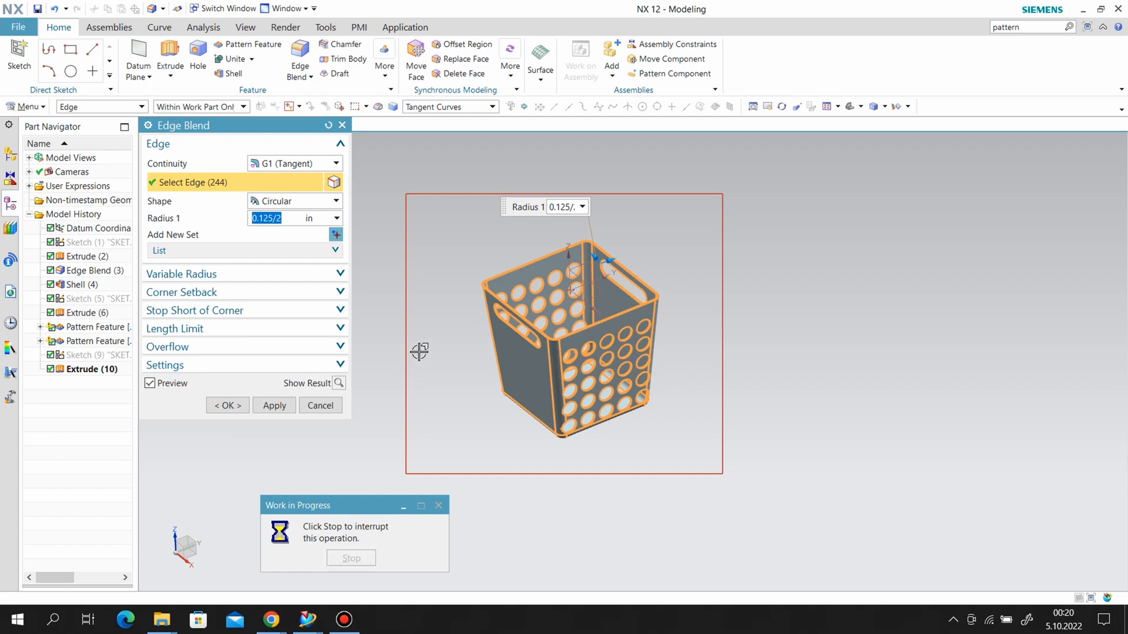
{"action": "left_click", "coordinate": [152, 384]}
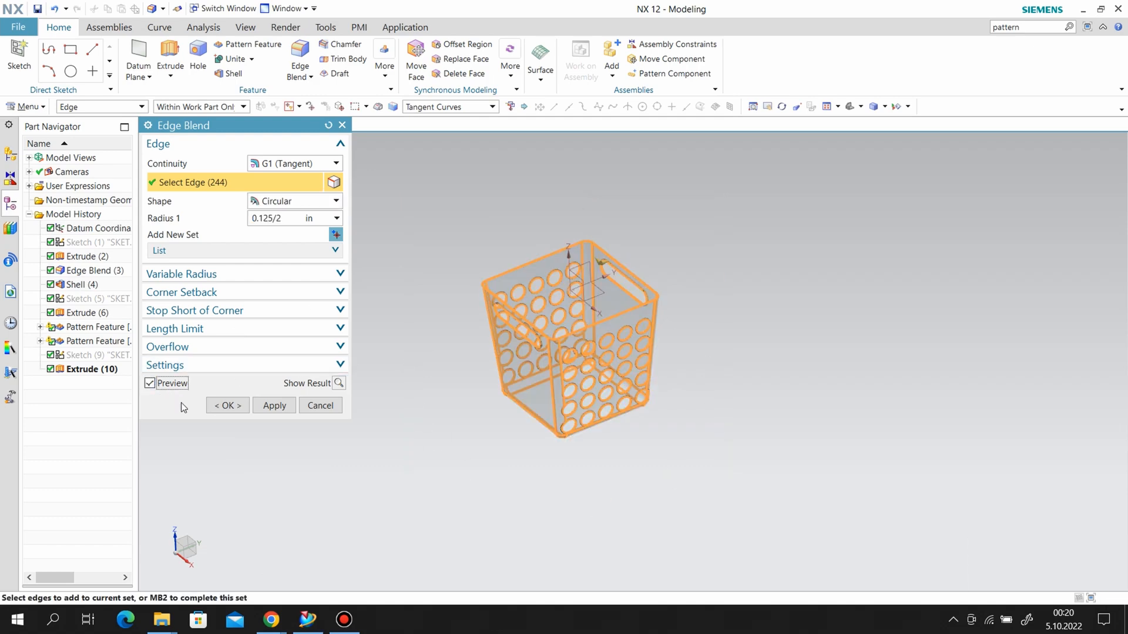
{"action": "left_click", "coordinate": [219, 406]}
{"action": "scroll", "coordinate": [734, 424], "scroll_direction": "up", "scroll_amount": 5}
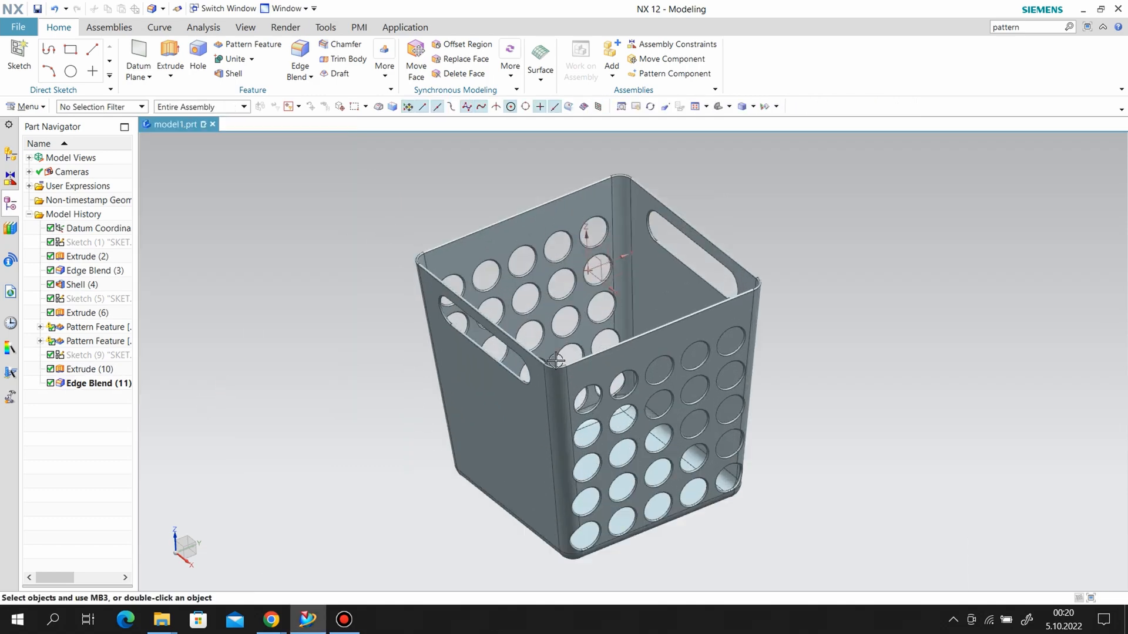
Change the display color of the basket's solid body to magenta.
{"action": "middle_click_drag", "start_coordinate": [734, 424], "coordinate": [656, 431]}
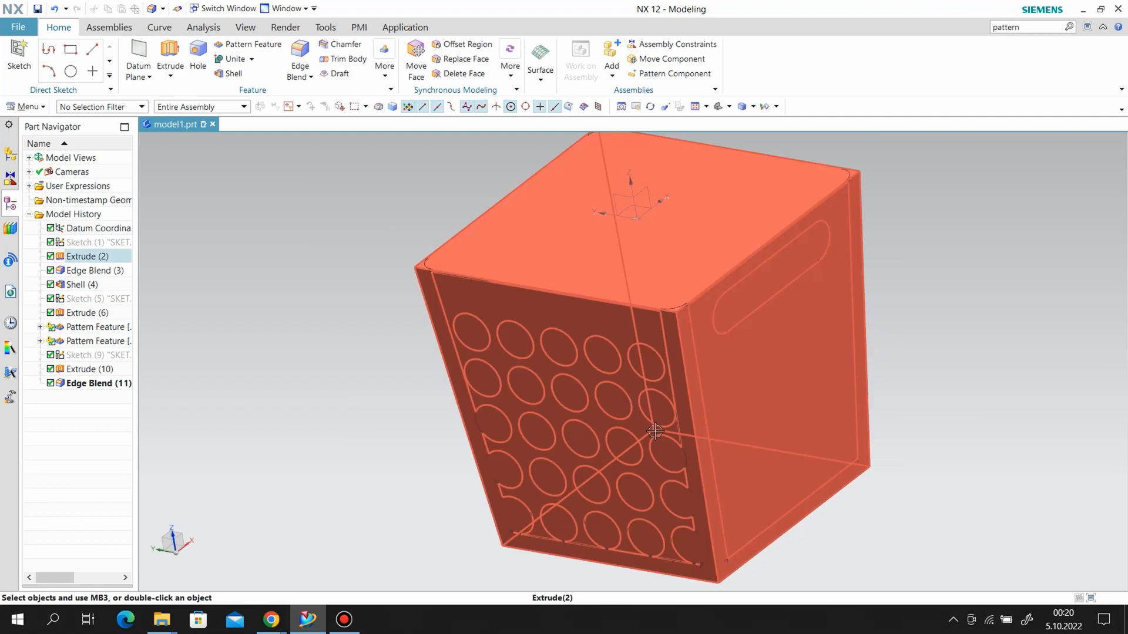
{"action": "left_click", "coordinate": [28, 107]}
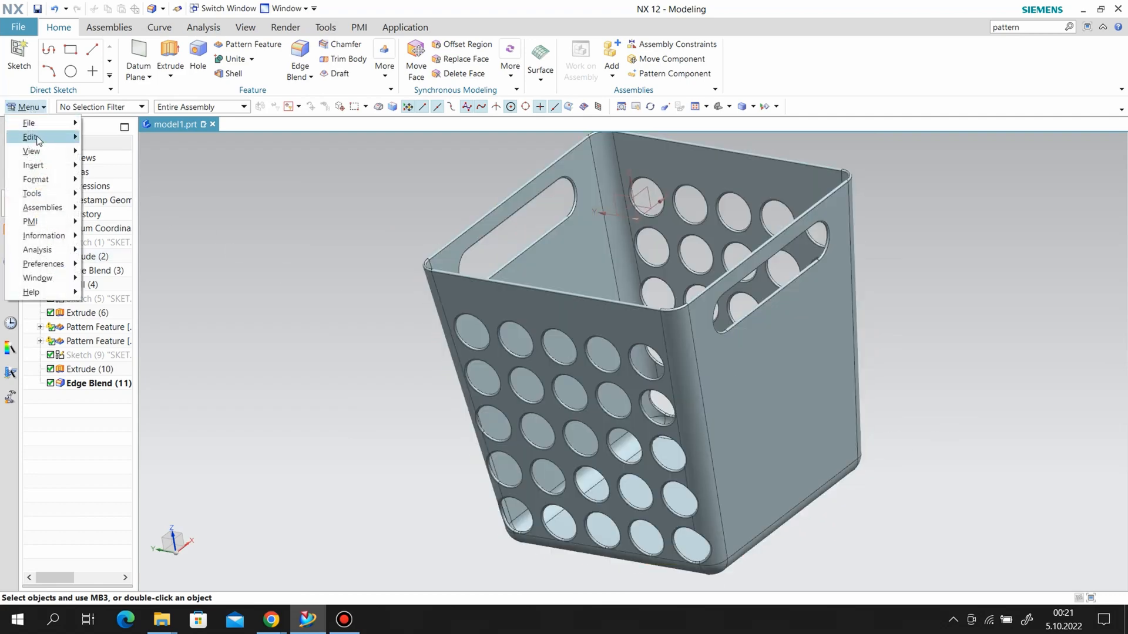
{"action": "mouse_move", "coordinate": [35, 136]}
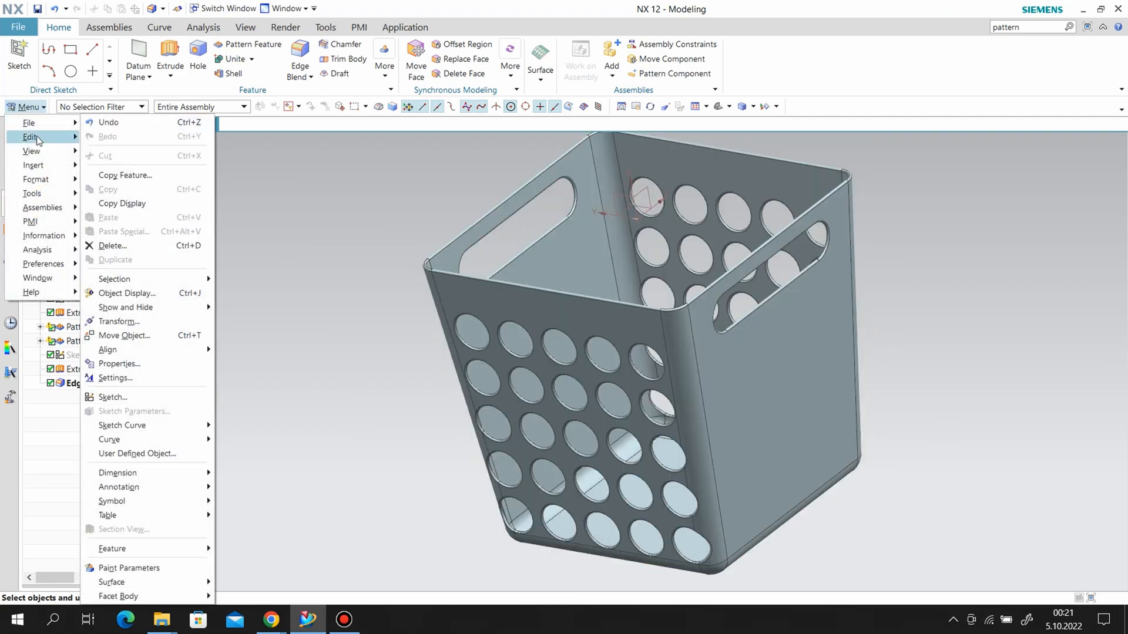
{"action": "left_click", "coordinate": [129, 293]}
{"action": "left_click", "coordinate": [534, 357]}
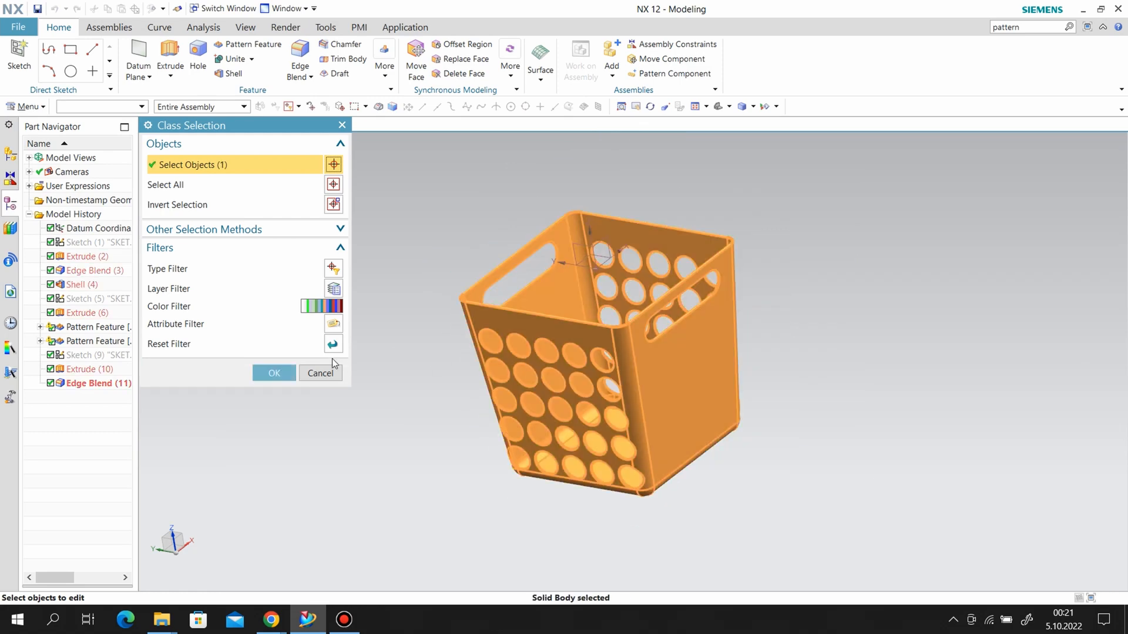
{"action": "left_click", "coordinate": [268, 373]}
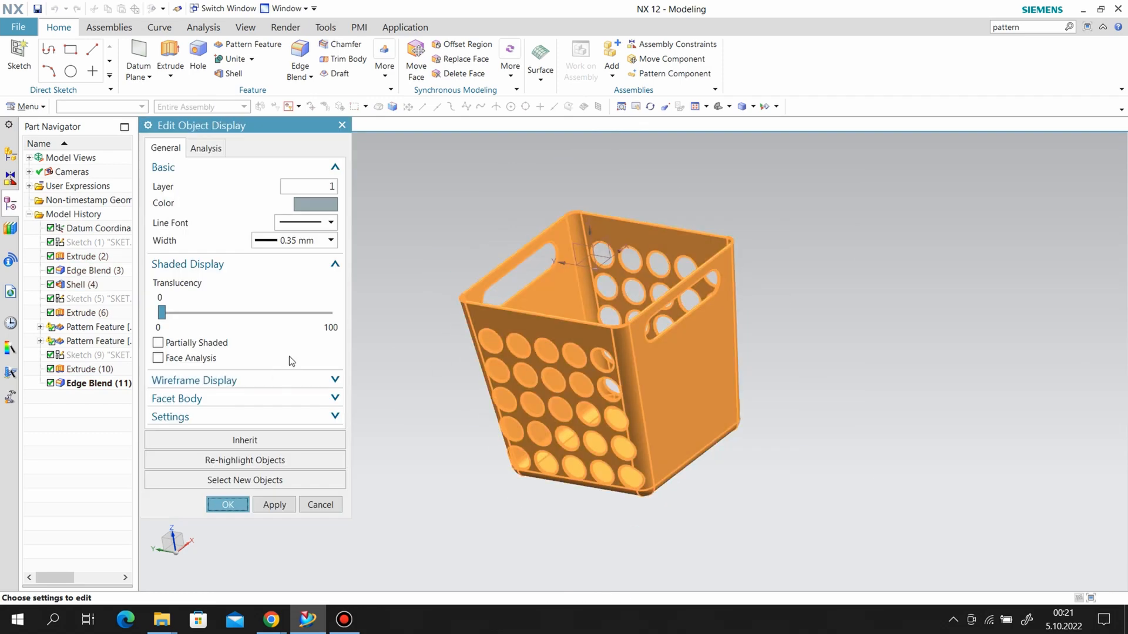
{"action": "left_click", "coordinate": [312, 203]}
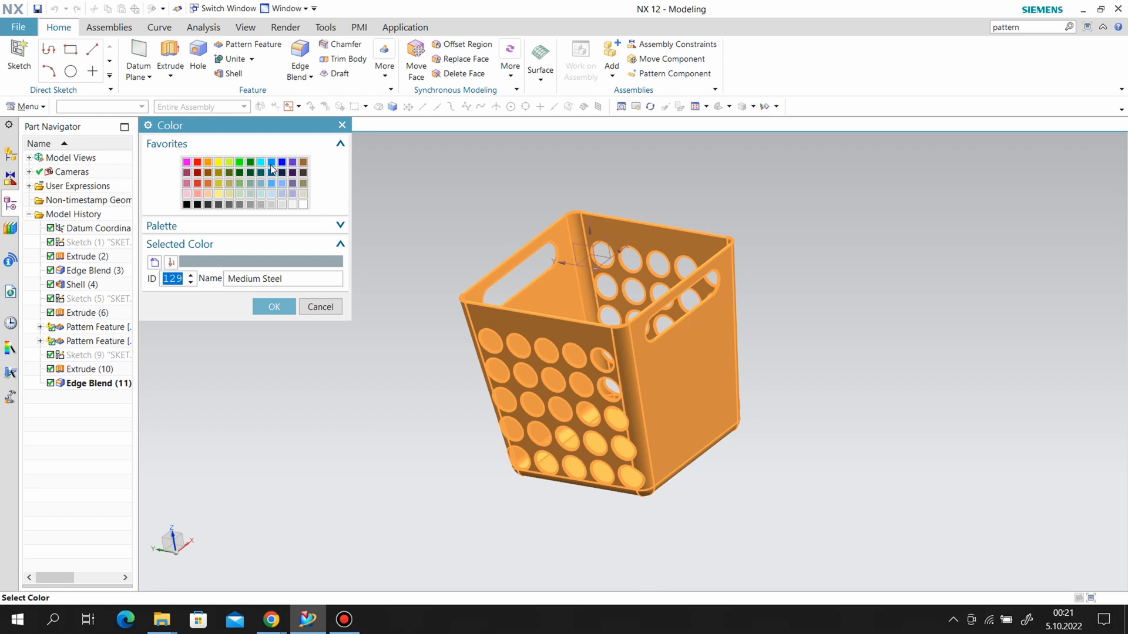
{"action": "left_click", "coordinate": [272, 164]}
{"action": "left_click", "coordinate": [187, 163]}
{"action": "left_click", "coordinate": [284, 312]}
{"action": "left_click", "coordinate": [223, 503]}
Inspect the finished basket from several angles.
{"action": "middle_click_drag", "start_coordinate": [717, 474], "coordinate": [790, 428]}
{"action": "right_click", "coordinate": [539, 188]}
{"action": "left_click", "coordinate": [587, 216]}
{"action": "middle_click_drag", "start_coordinate": [816, 272], "coordinate": [756, 269]}
{"action": "middle_click_drag", "start_coordinate": [875, 294], "coordinate": [828, 333]}
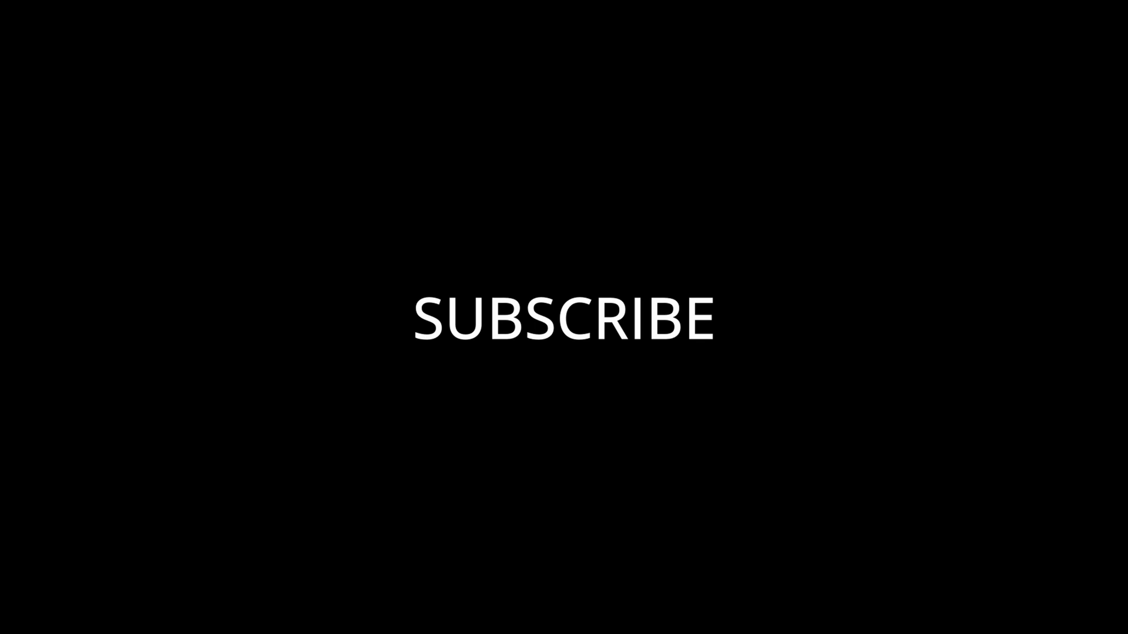